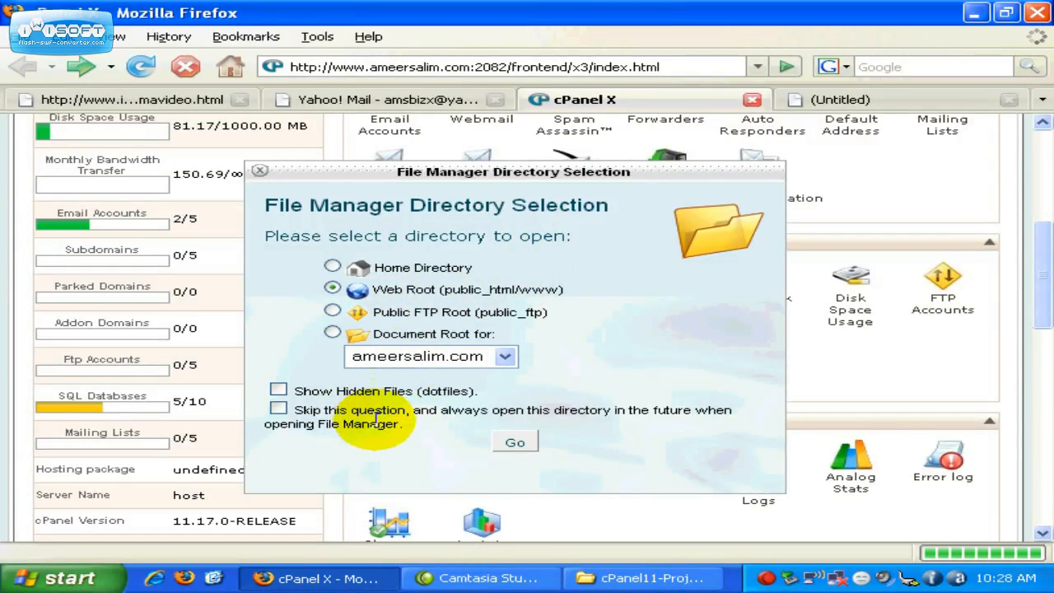
- Open the File Manager at the Web Root directory, expand the home folder and browse the contents of public_html
click(284, 413)
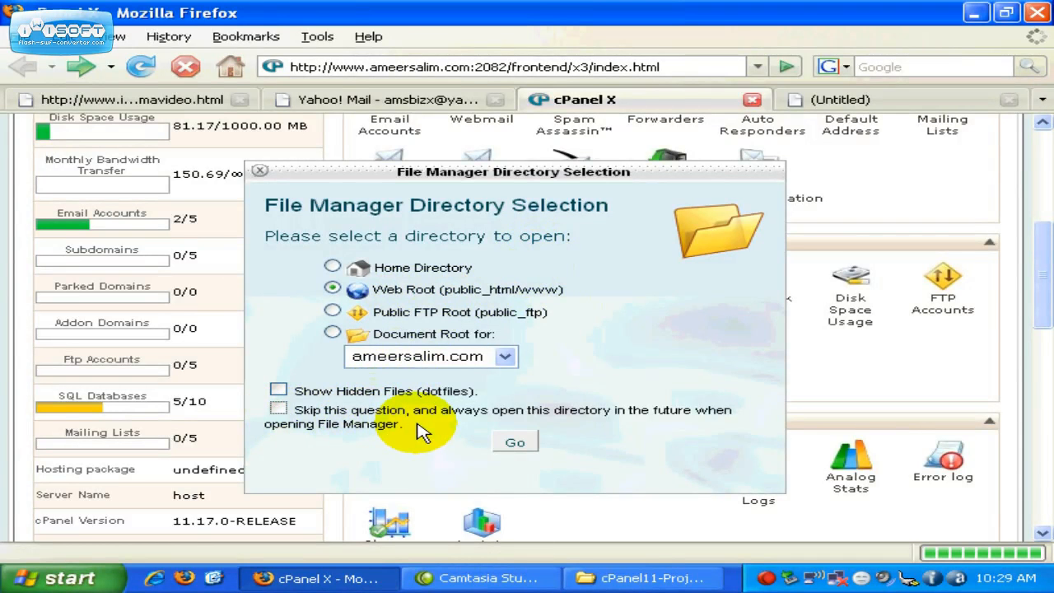
click(512, 449)
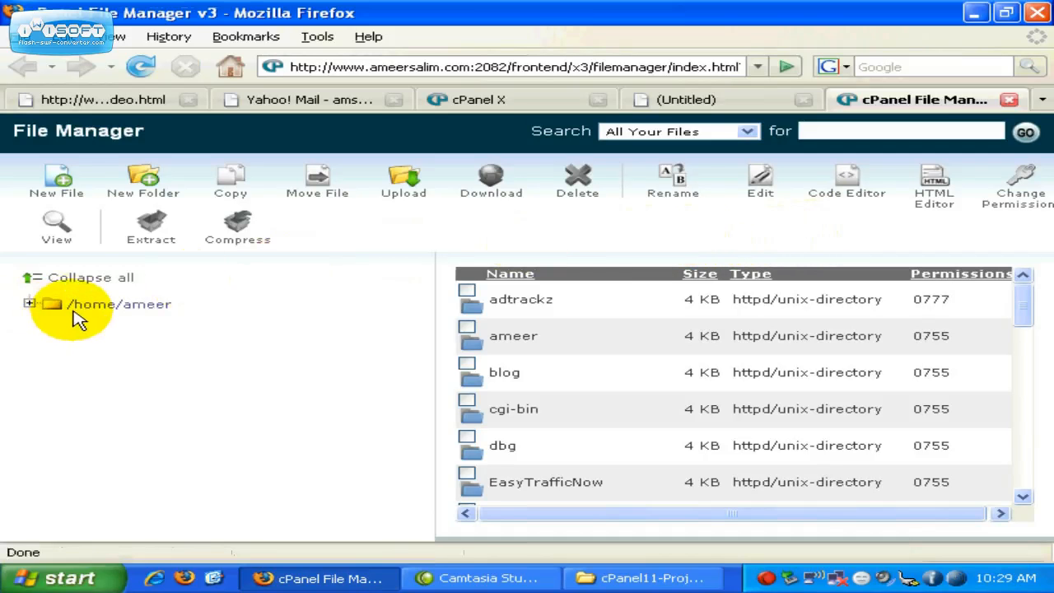
click(29, 303)
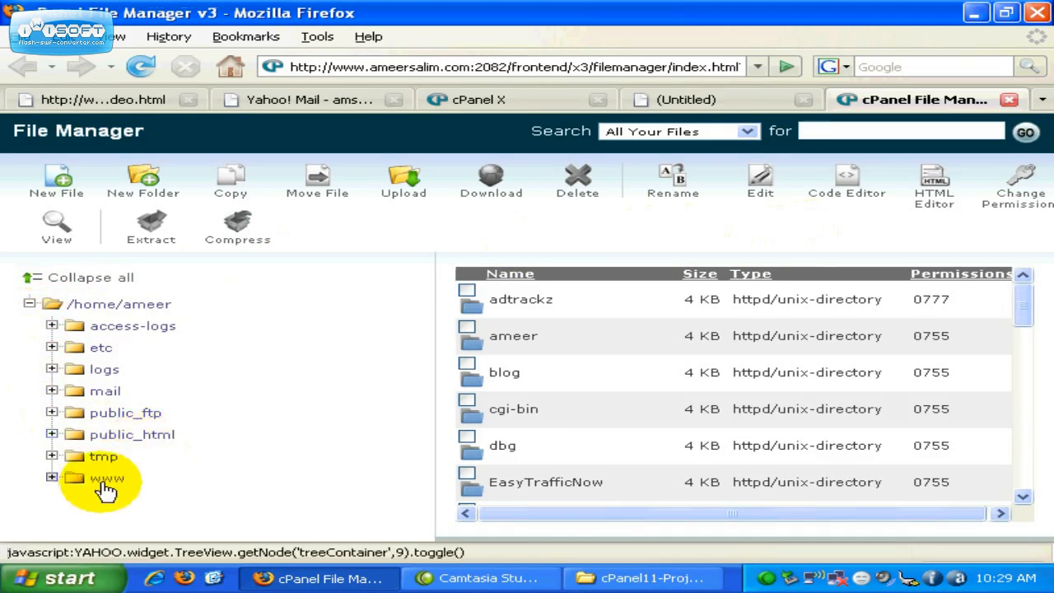
click(124, 436)
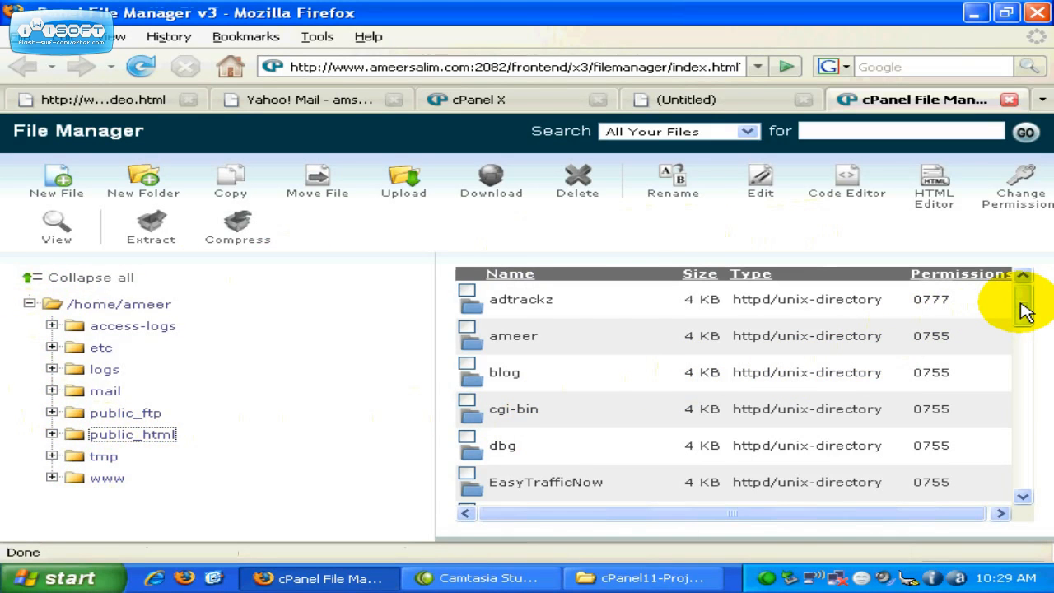
scroll(1025, 312, down, 3)
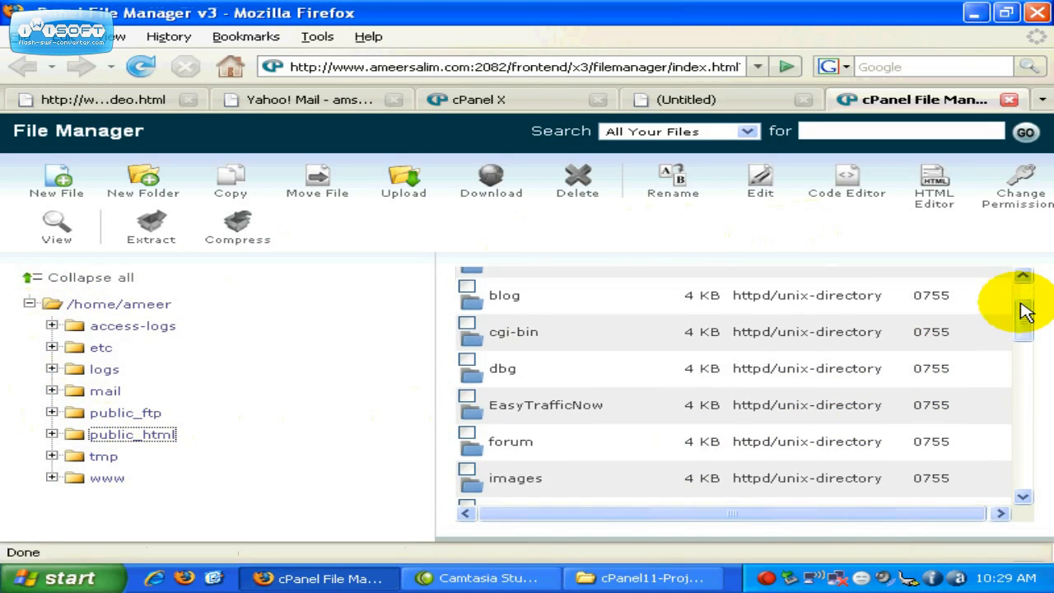
scroll(1025, 312, up, 3)
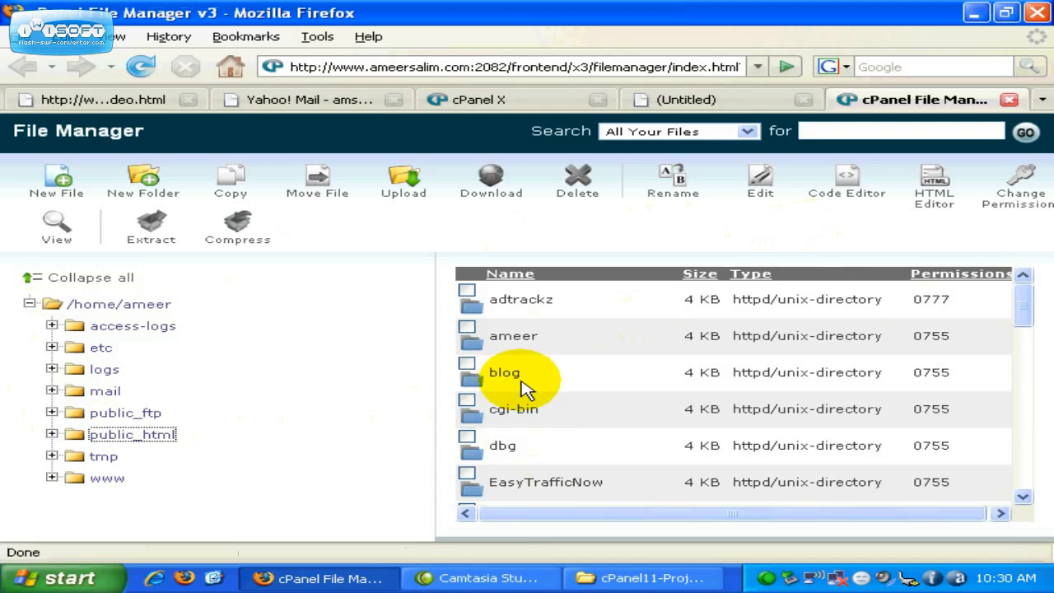
- Load the website's /blog address in the untitled browser tab
click(692, 105)
click(528, 67)
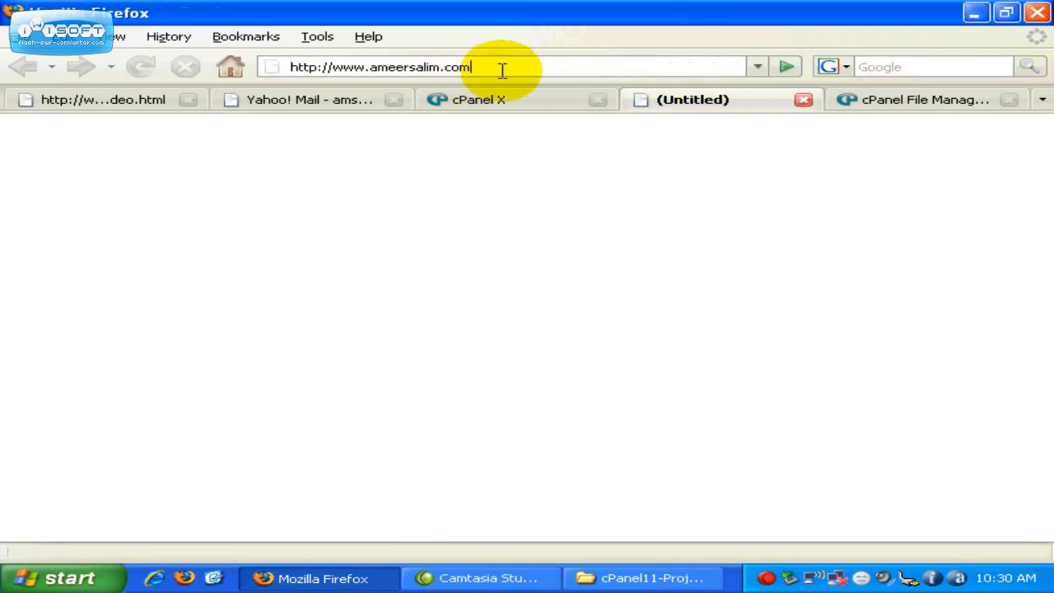
text(/b)
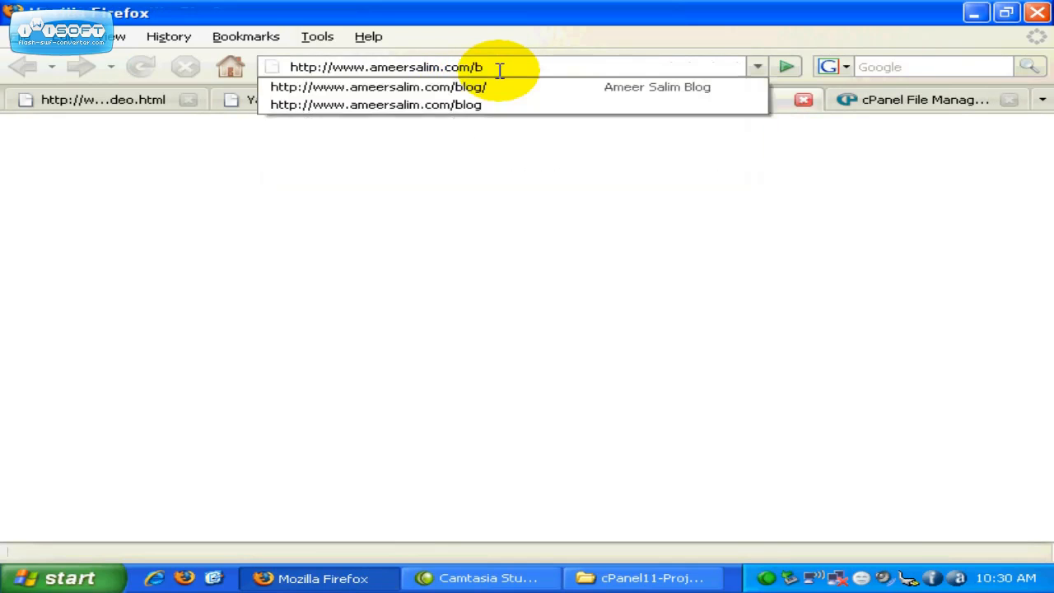
text(log)
key(Return)
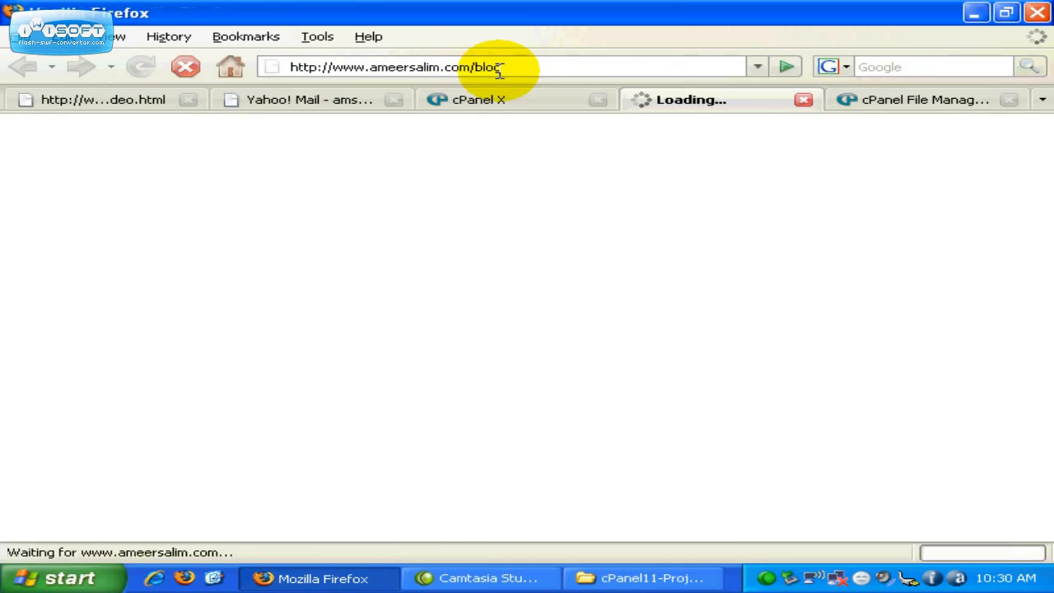
click(582, 61)
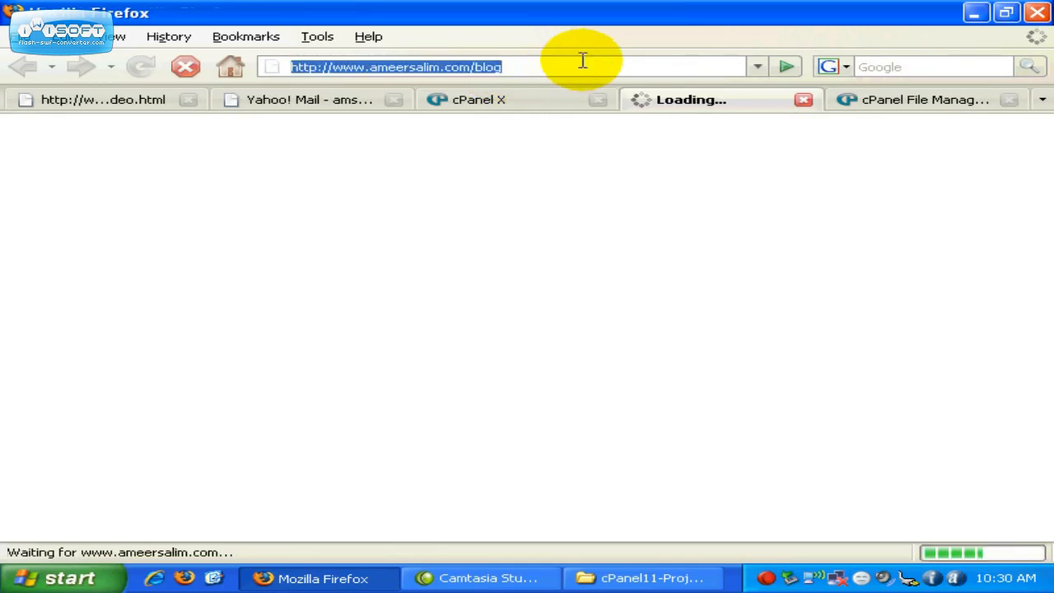
click(583, 60)
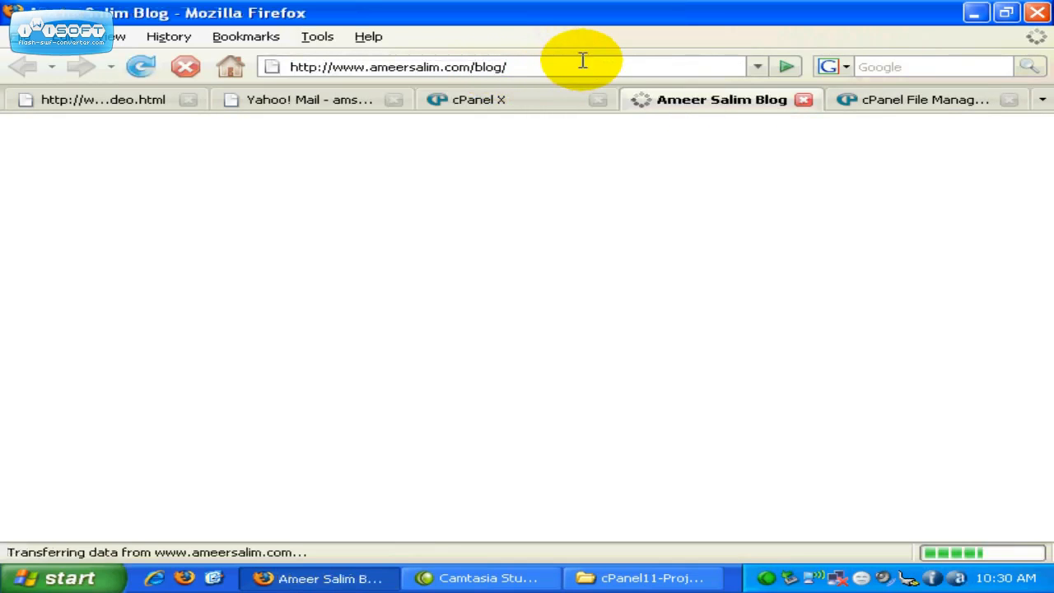
click(537, 68)
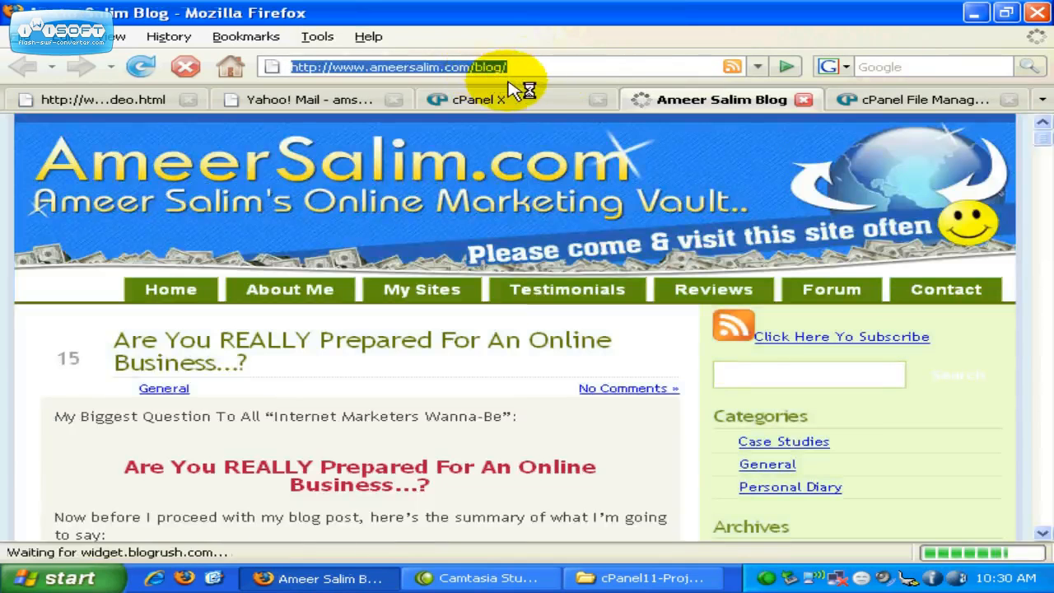
- Return to the File Manager and examine the folders and files listed in public_html down to the end
click(894, 111)
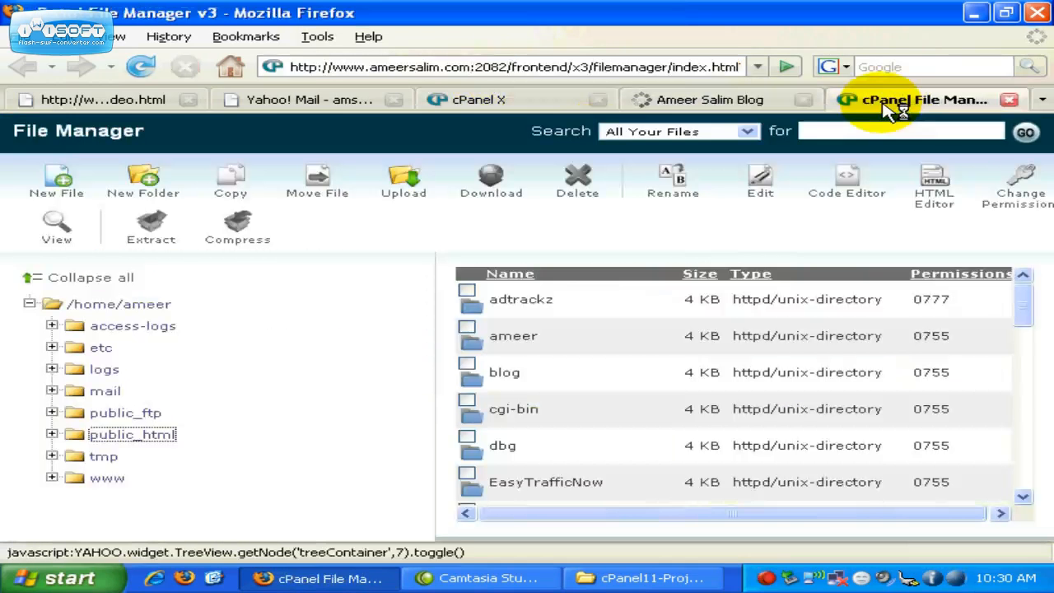
scroll(677, 280, down, 4)
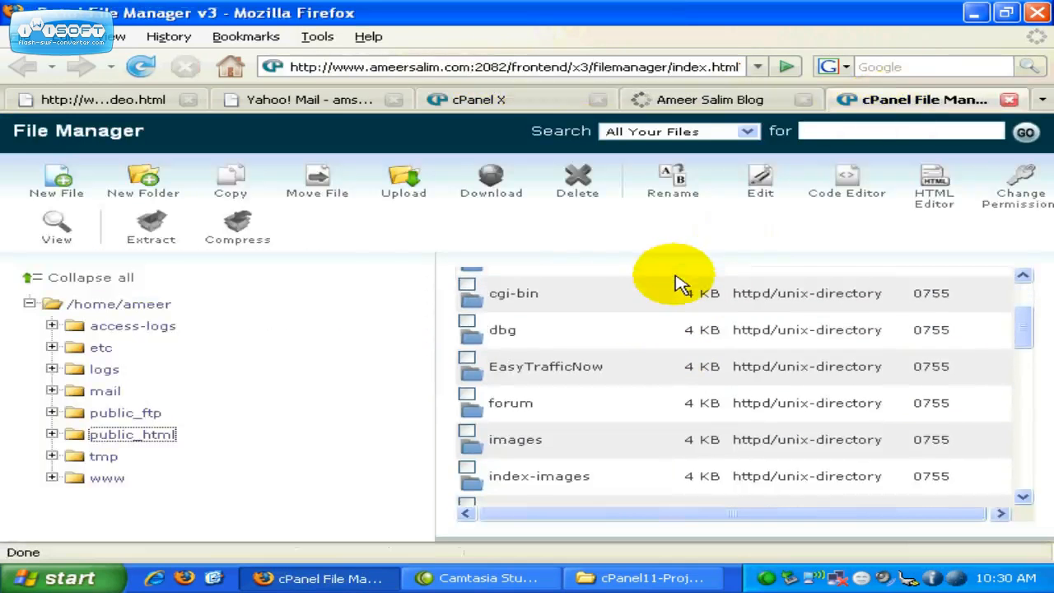
scroll(677, 280, down, 3)
scroll(678, 277, down, 1)
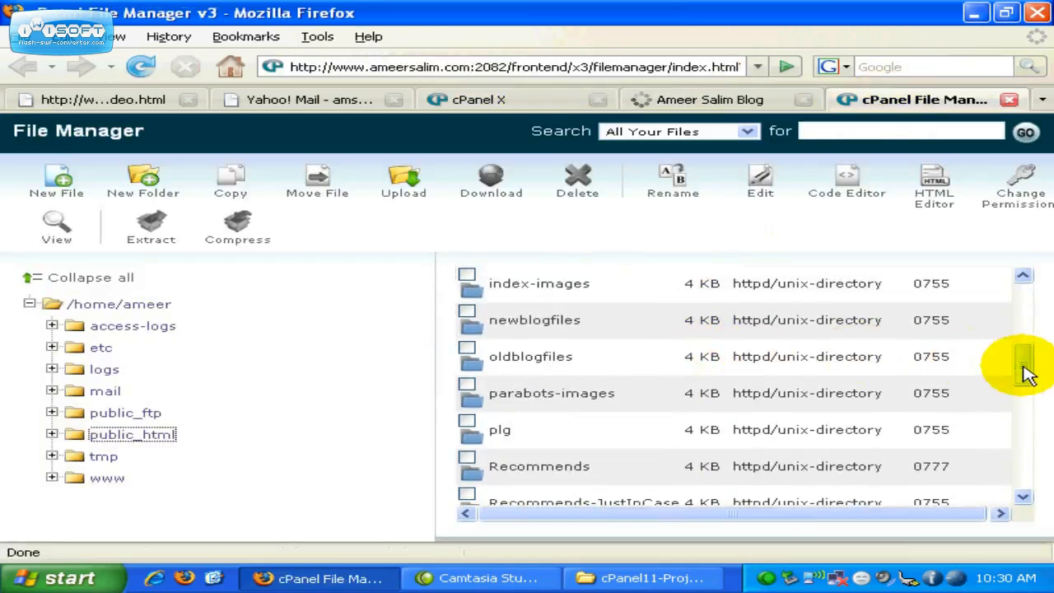
drag(1025, 373, 1021, 420)
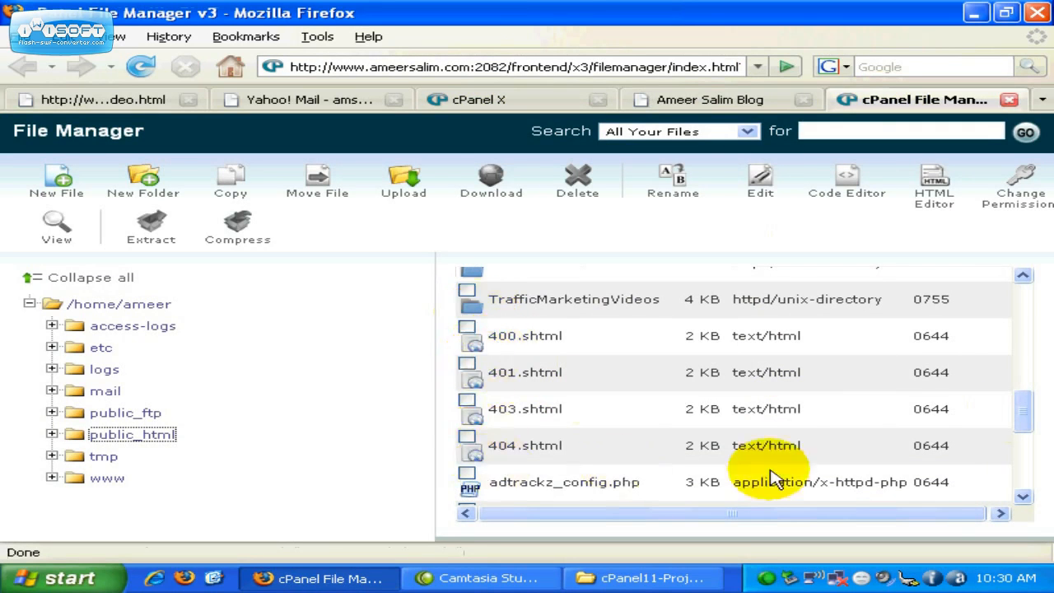
scroll(1012, 442, down, 2)
scroll(1019, 442, down, 2)
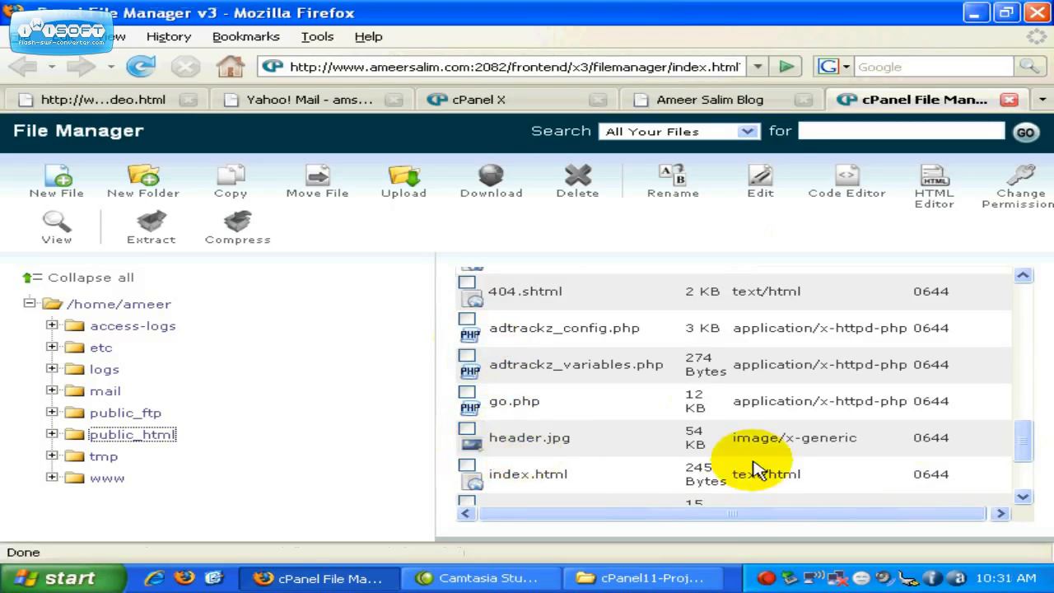
drag(1024, 445, 1028, 462)
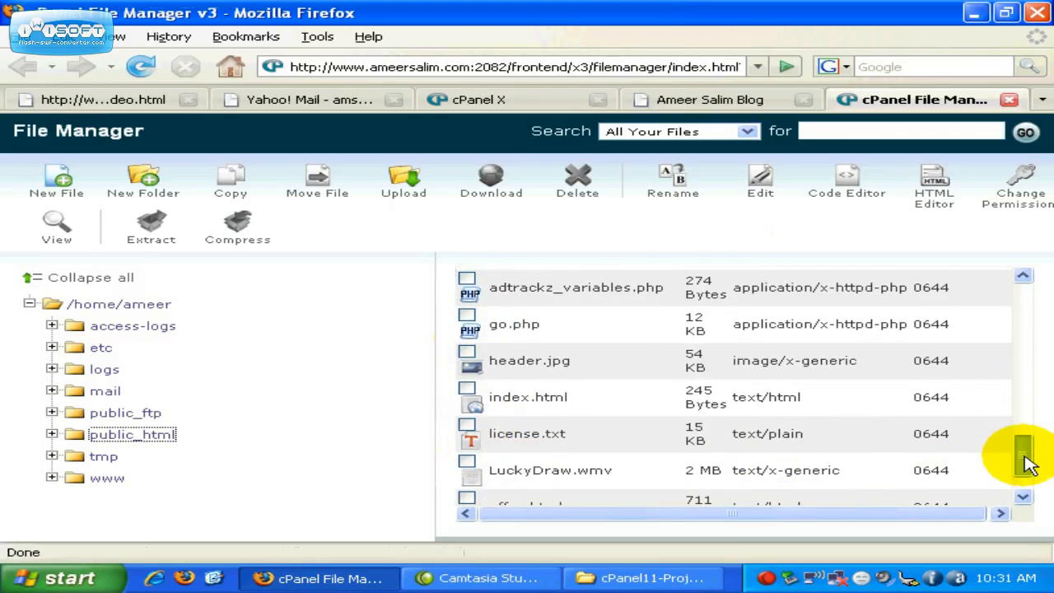
drag(1028, 464, 1028, 471)
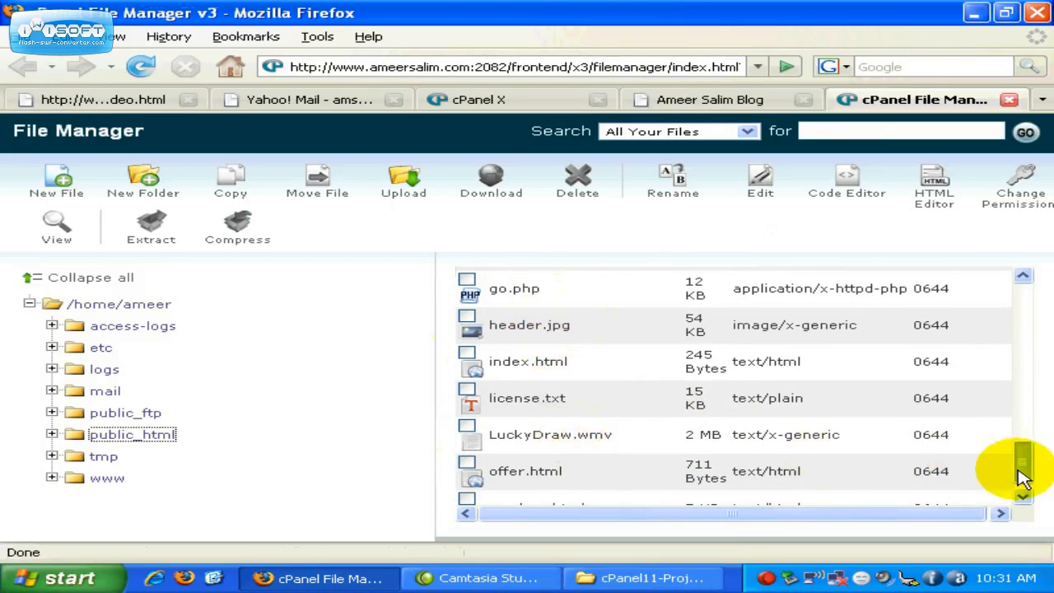
scroll(1021, 482, down, 1)
- Try to open the TrafficMarketingVideos folder from the public_html file list, and clear its selection
drag(1022, 482, 1021, 431)
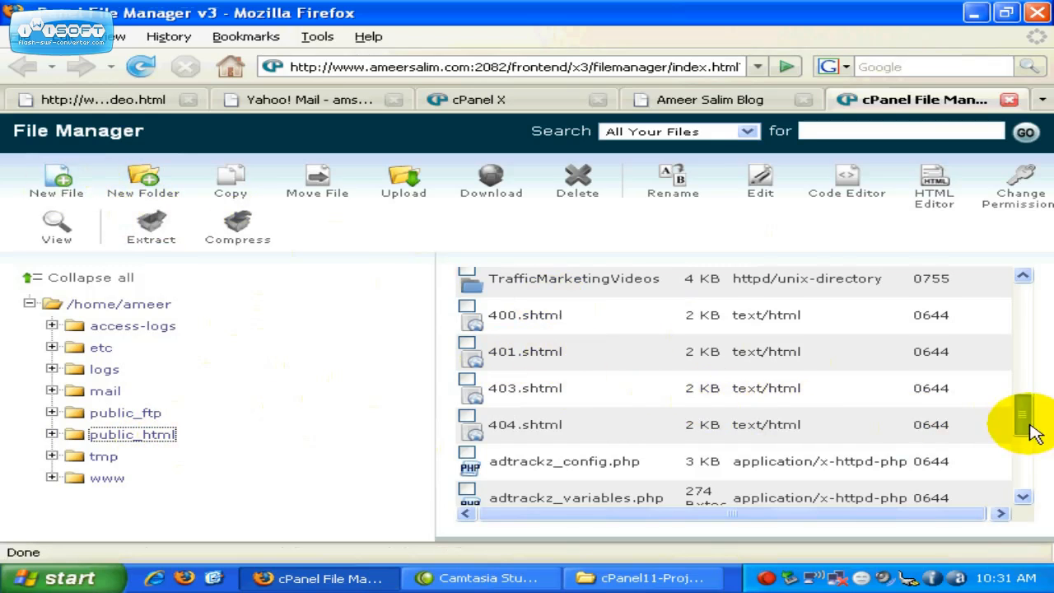
drag(1029, 431, 1025, 424)
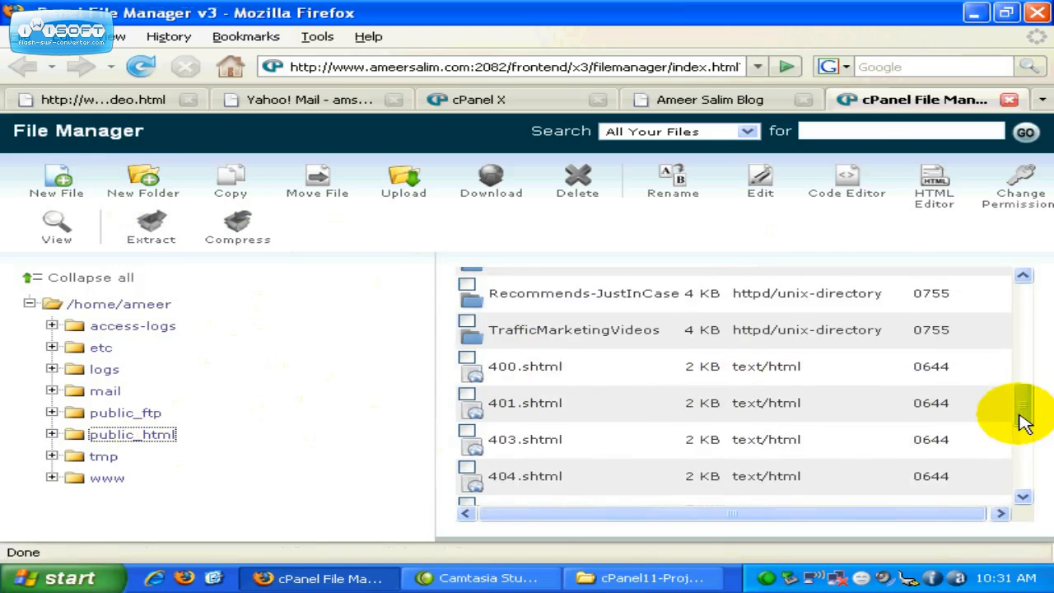
double_click(575, 334)
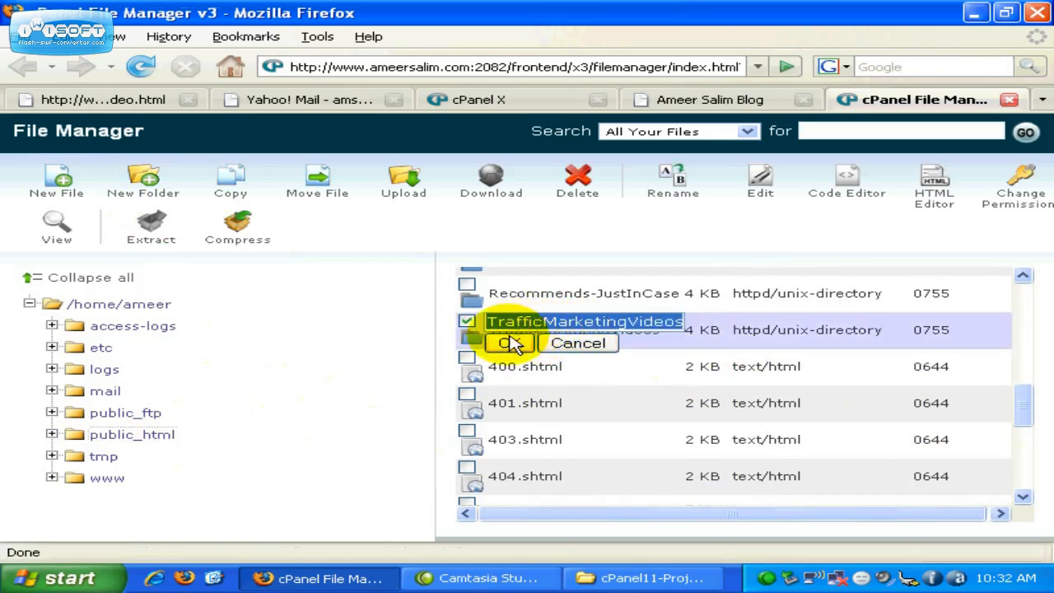
click(510, 344)
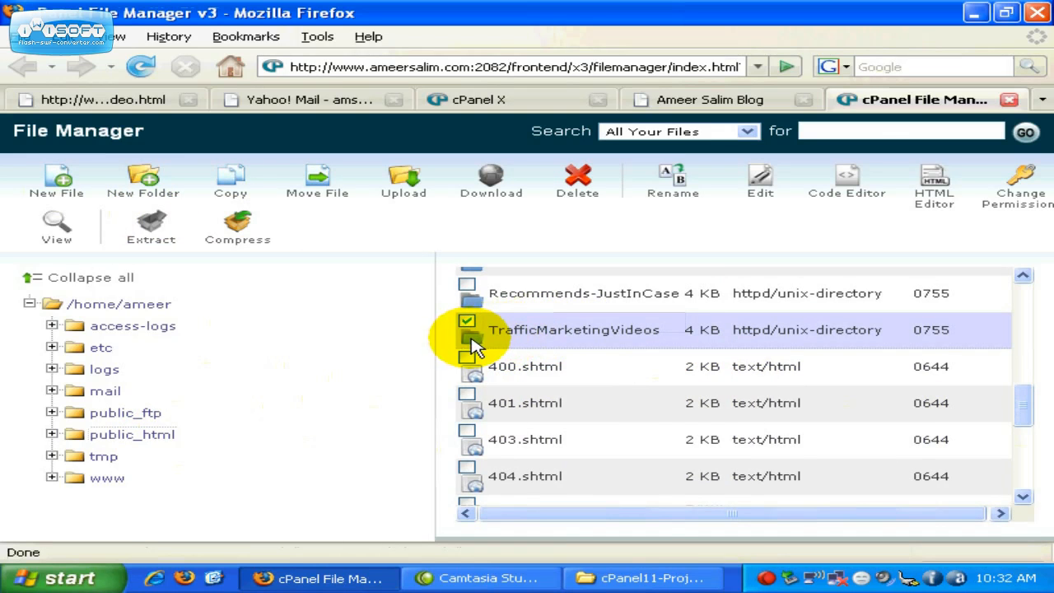
click(52, 435)
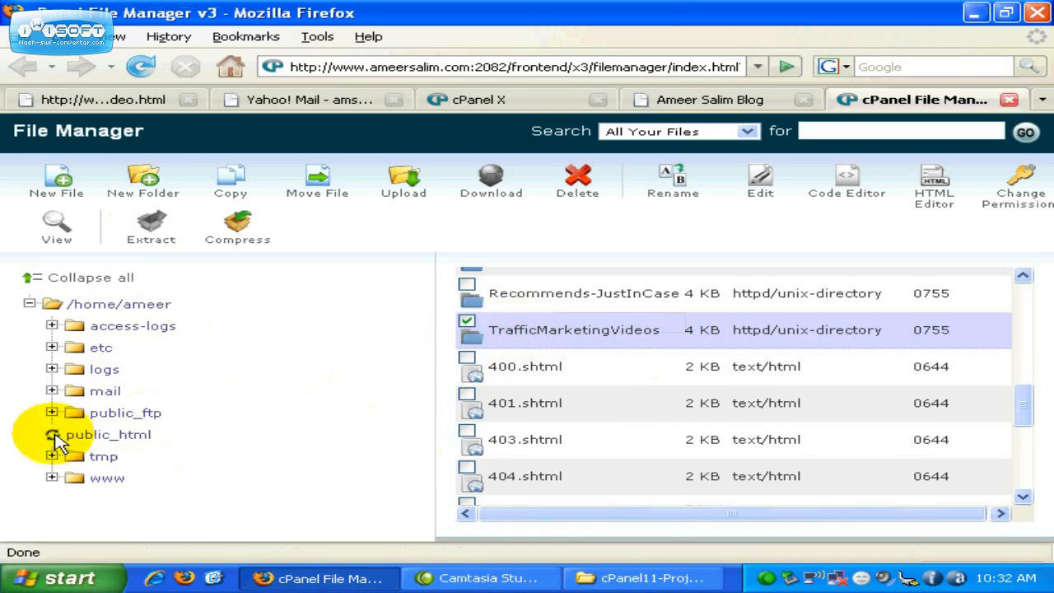
mouse_move(419, 369)
mouse_down()
mouse_move(426, 443)
mouse_move(427, 379)
mouse_up()
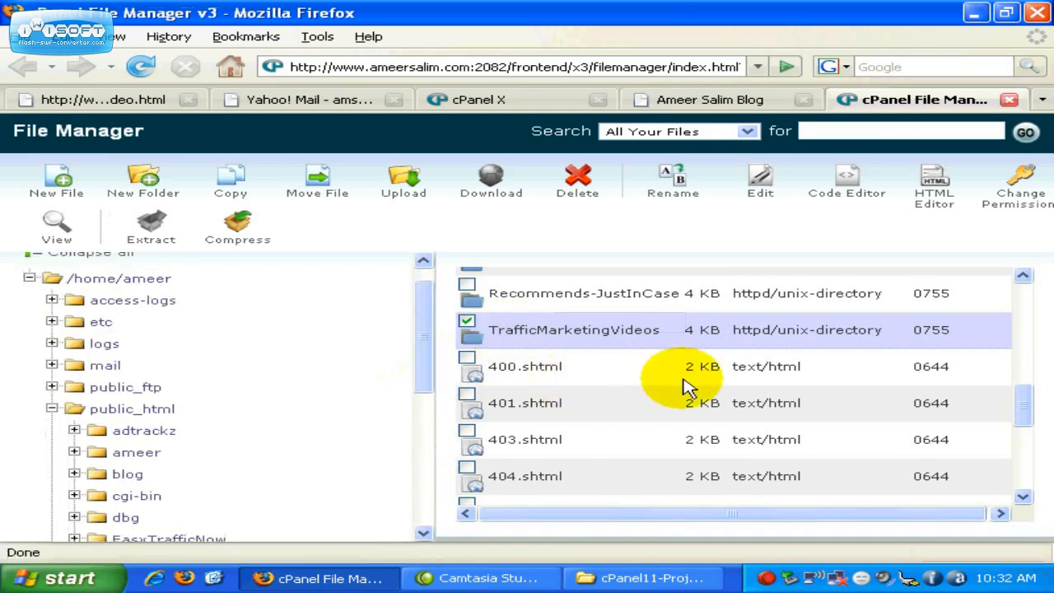
click(467, 322)
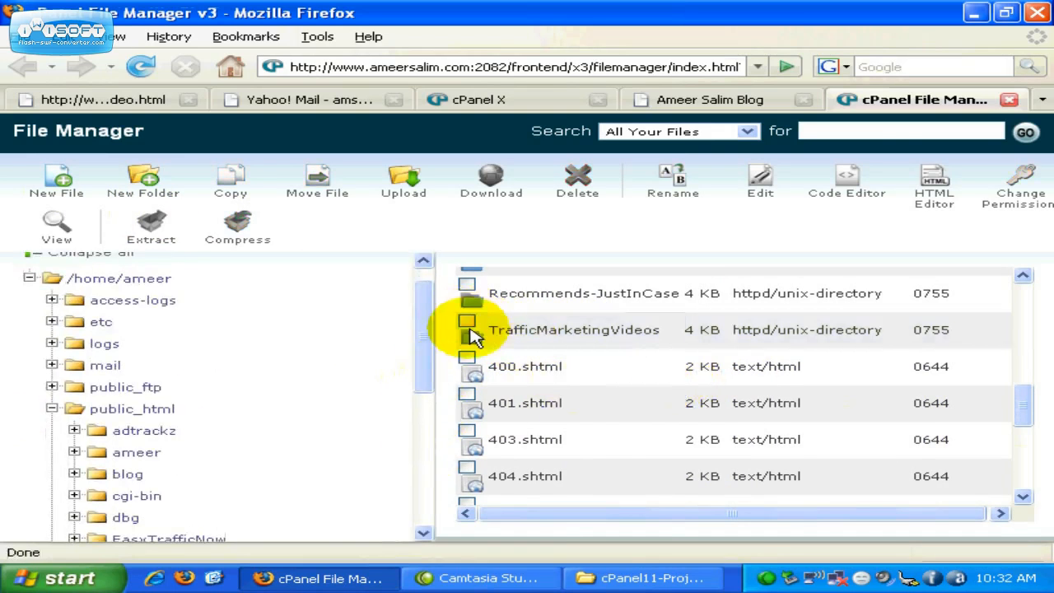
click(51, 409)
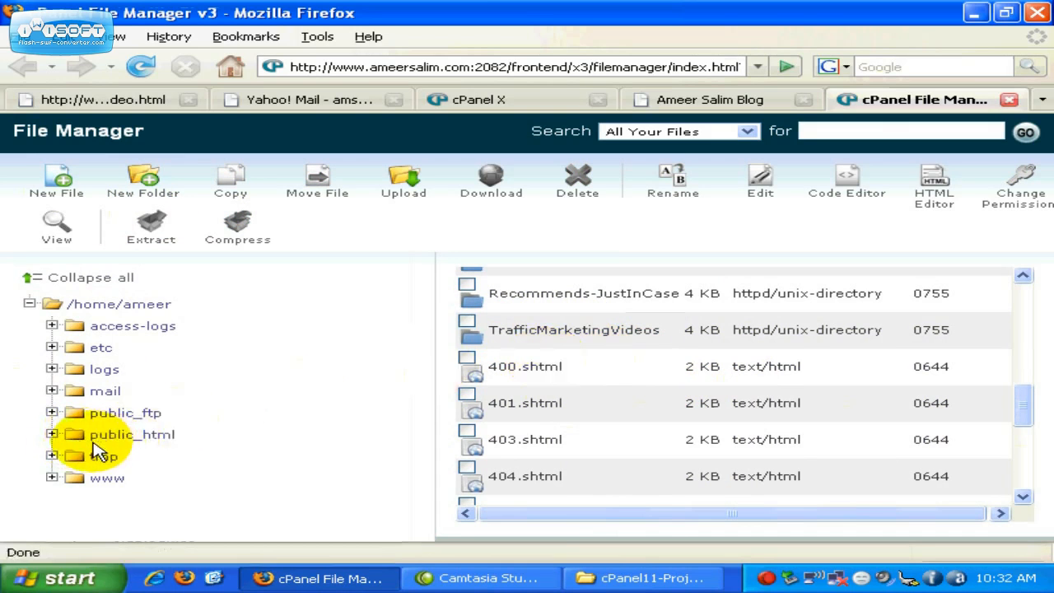
- Expand public_html in the folder tree and open its TrafficMarketingVideos subfolder
click(52, 435)
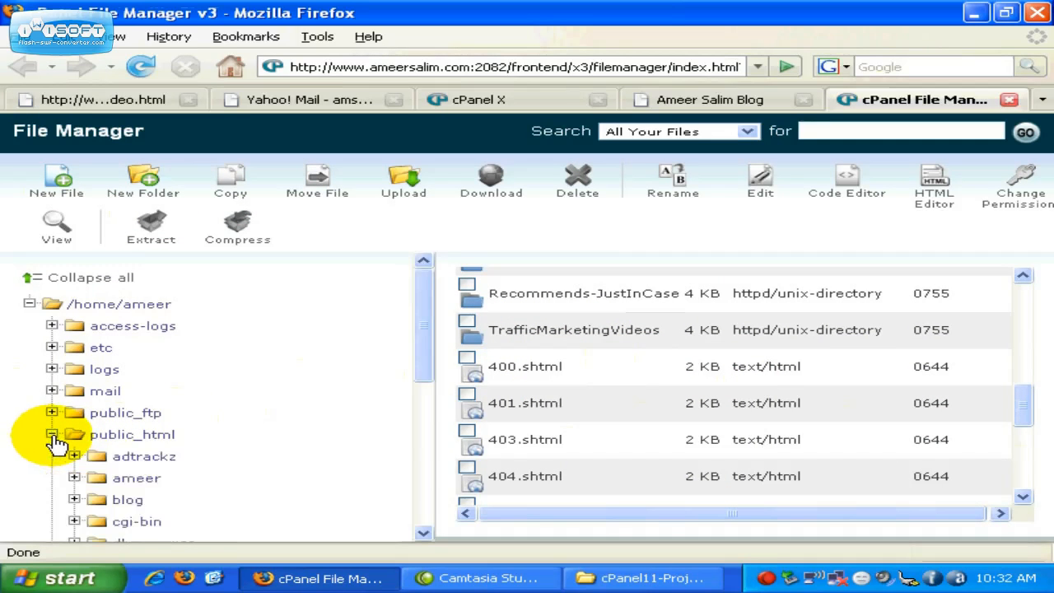
scroll(413, 375, down, 1)
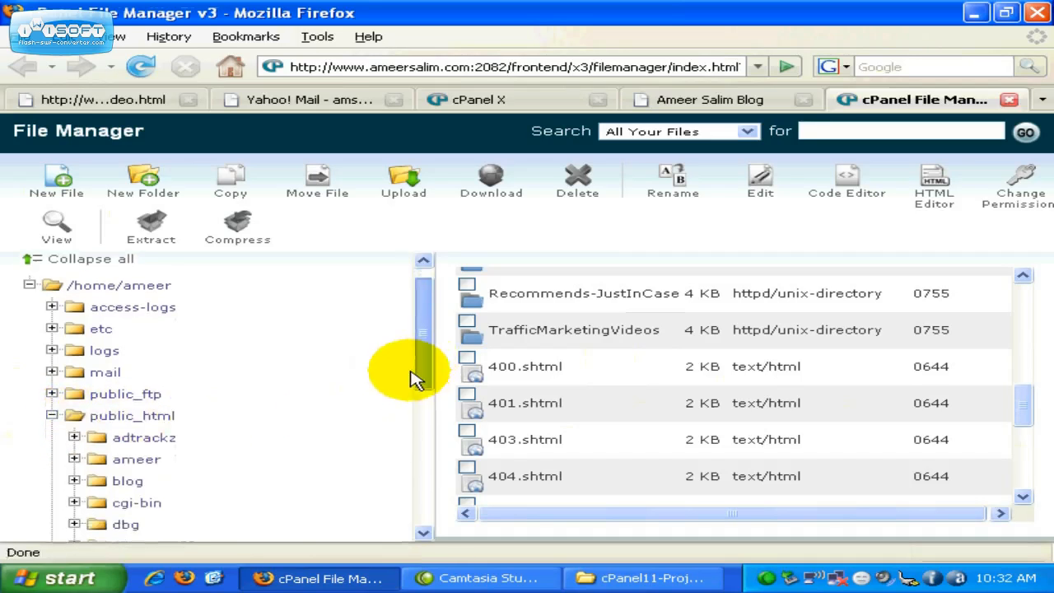
drag(412, 375, 418, 498)
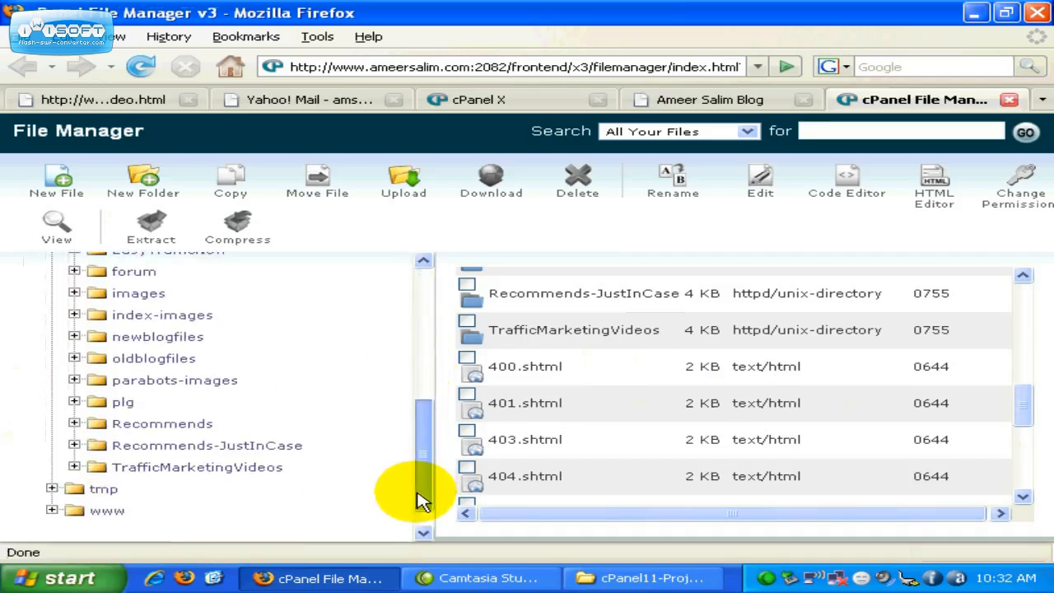
click(223, 469)
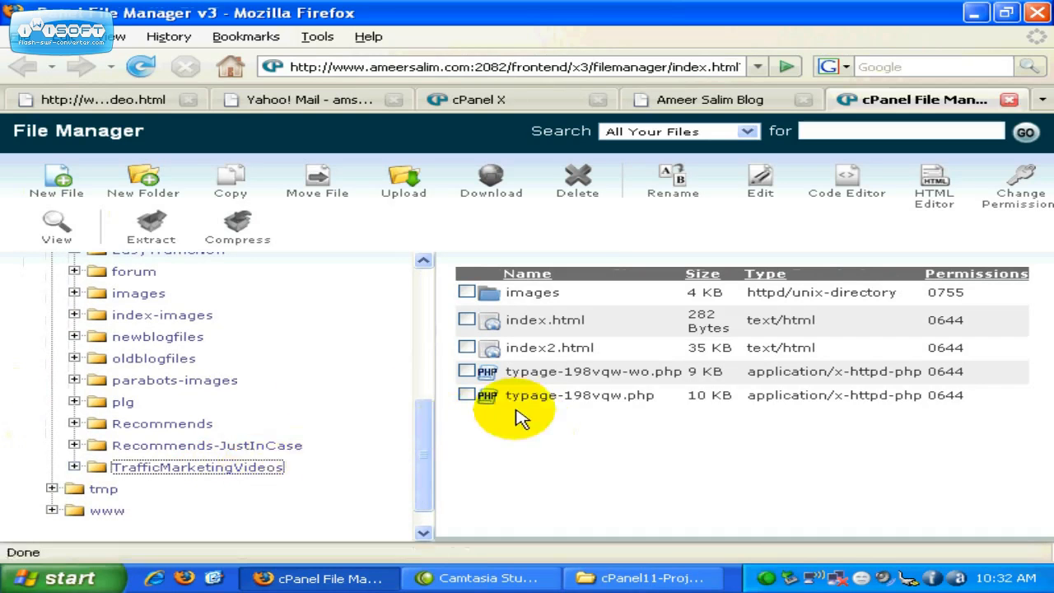
- Create a new HTML Document named test.html in /public_html/TrafficMarketingVideos
click(59, 196)
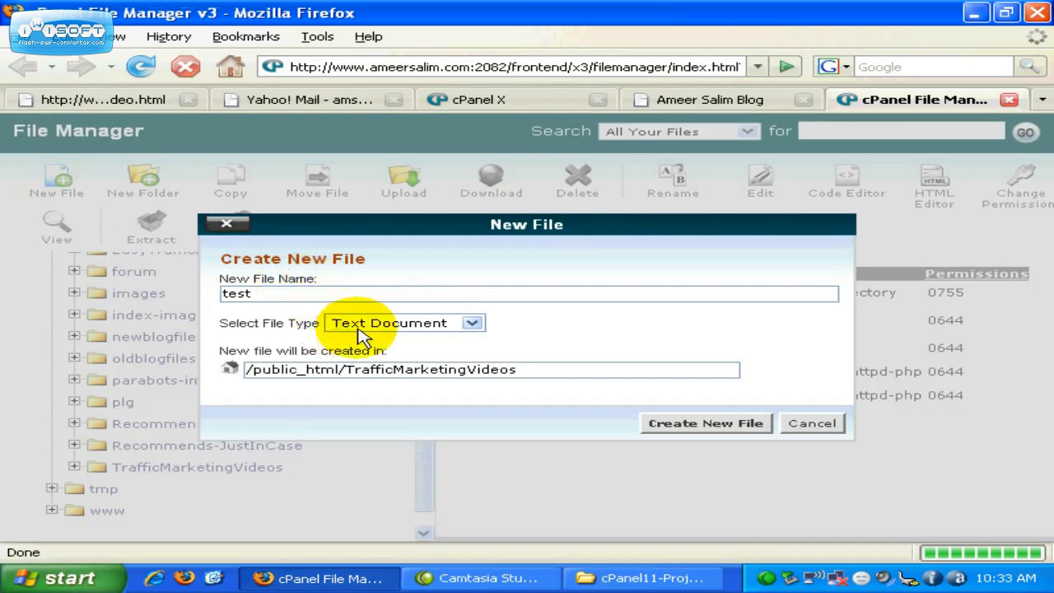
click(421, 328)
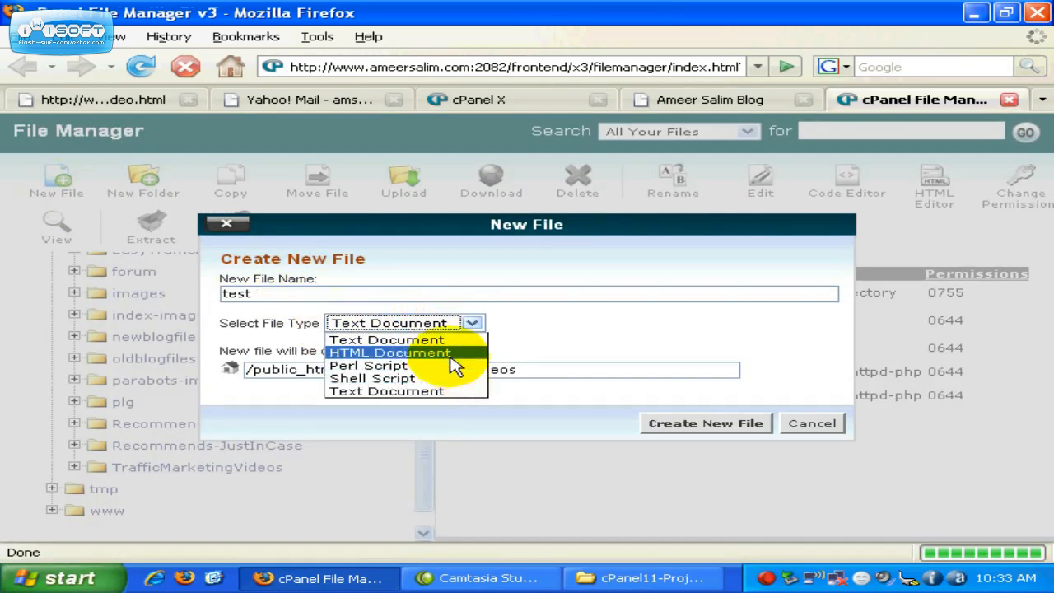
click(454, 354)
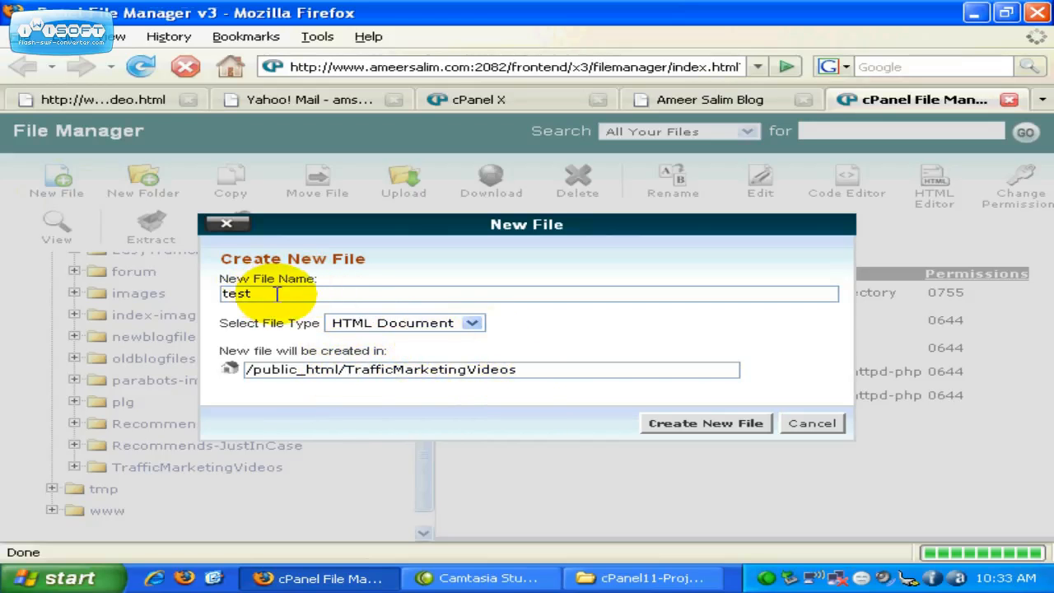
text(.html)
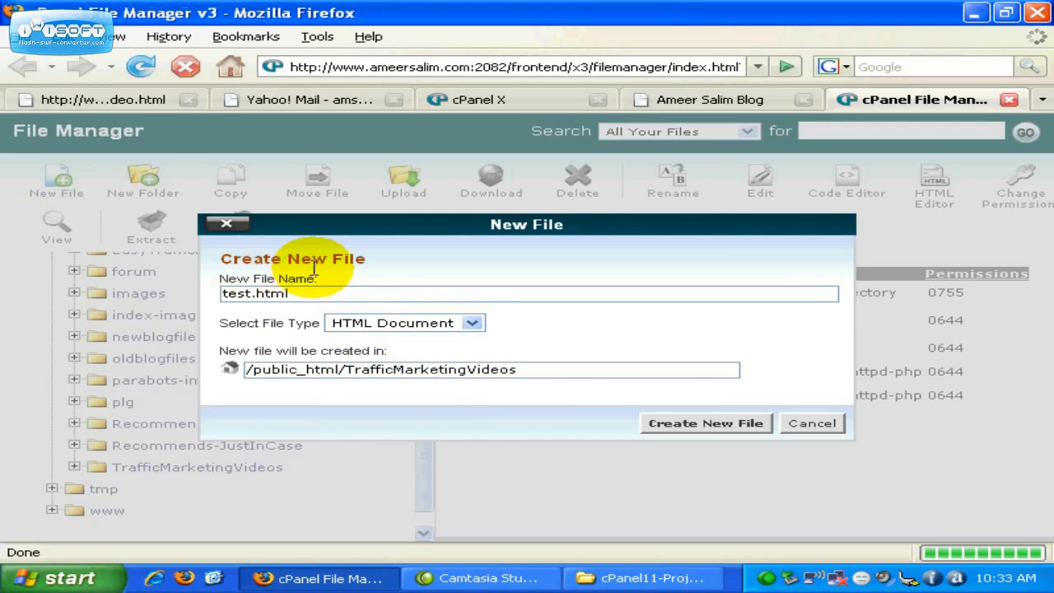
click(698, 434)
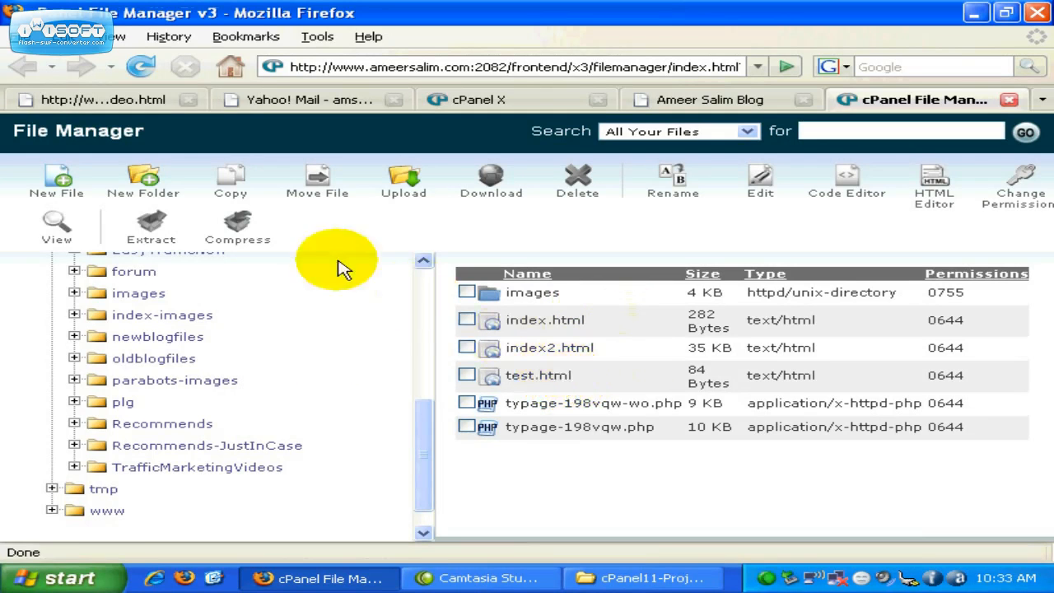
- Create a new folder named testfolder in /public_html/TrafficMarketingVideos
click(155, 193)
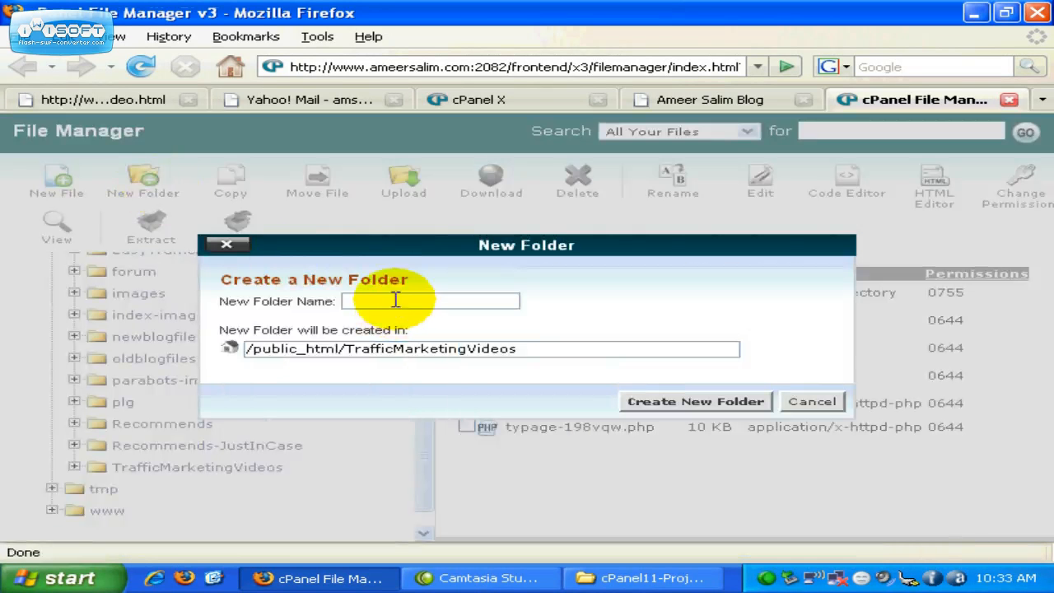
click(398, 300)
text(testfolder)
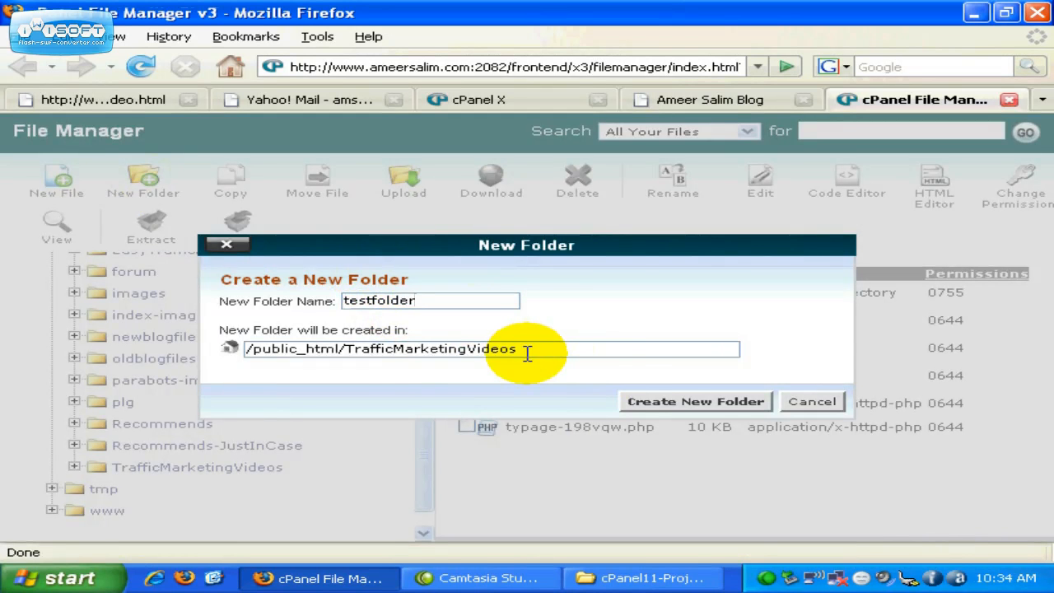
click(681, 408)
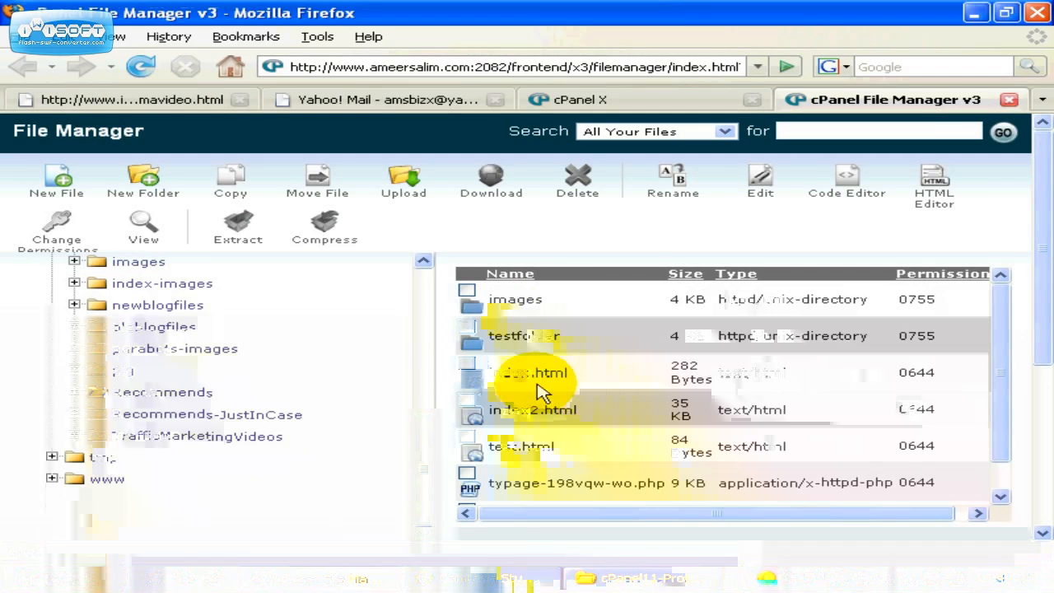
- Copy index.html from TrafficMarketingVideos into the Recommends-JustInCase folder in the folder tree
click(467, 364)
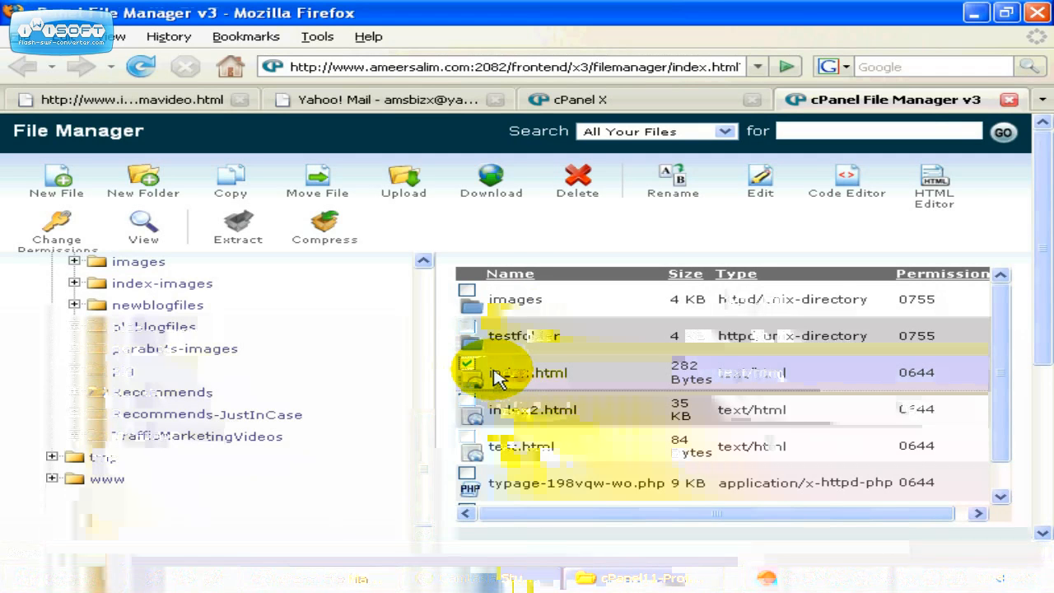
click(494, 370)
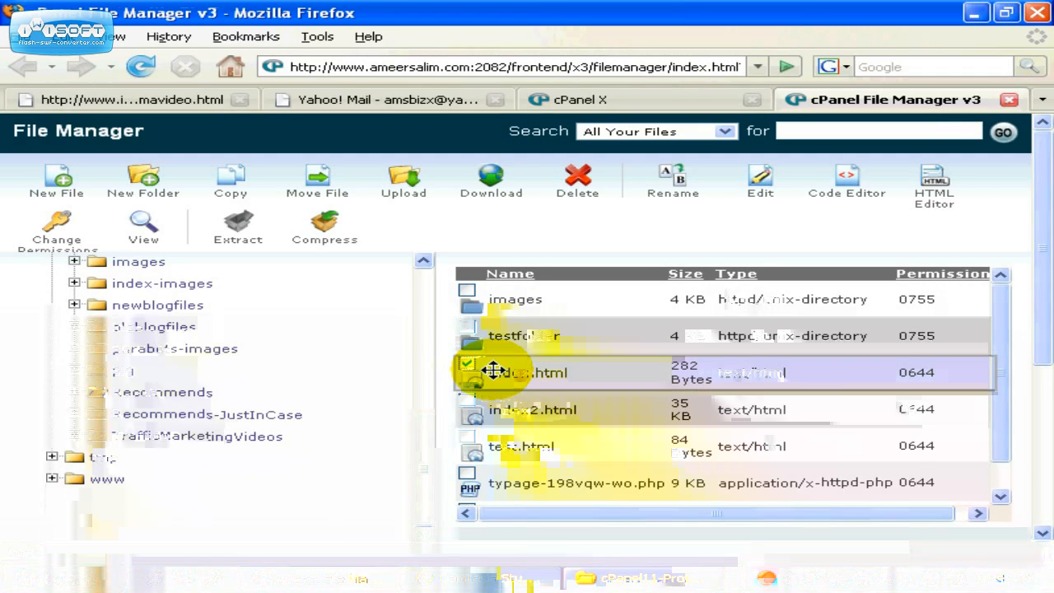
drag(493, 371, 184, 408)
drag(167, 414, 88, 417)
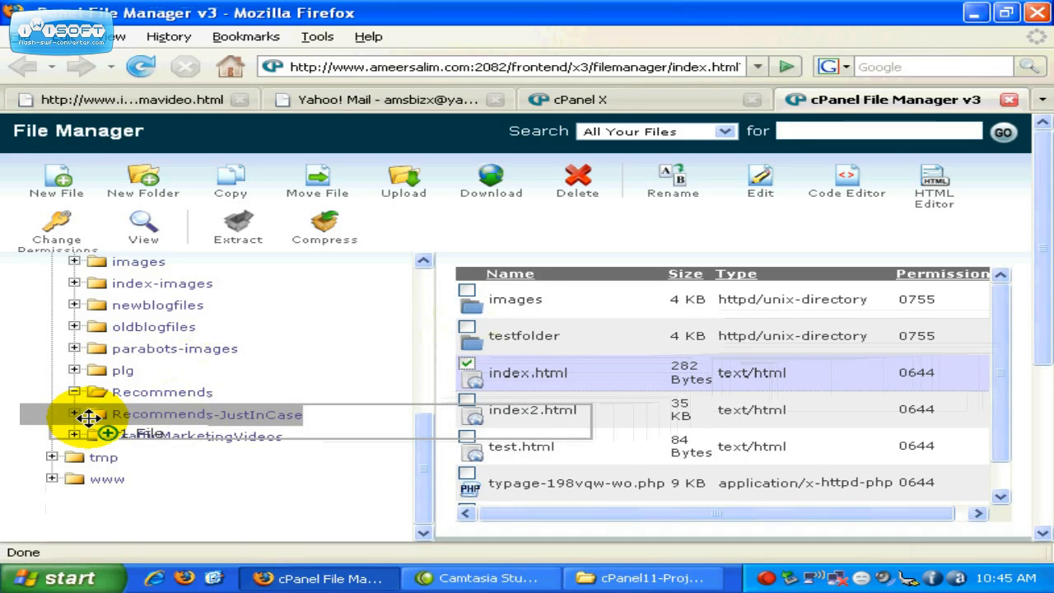
drag(89, 417, 94, 416)
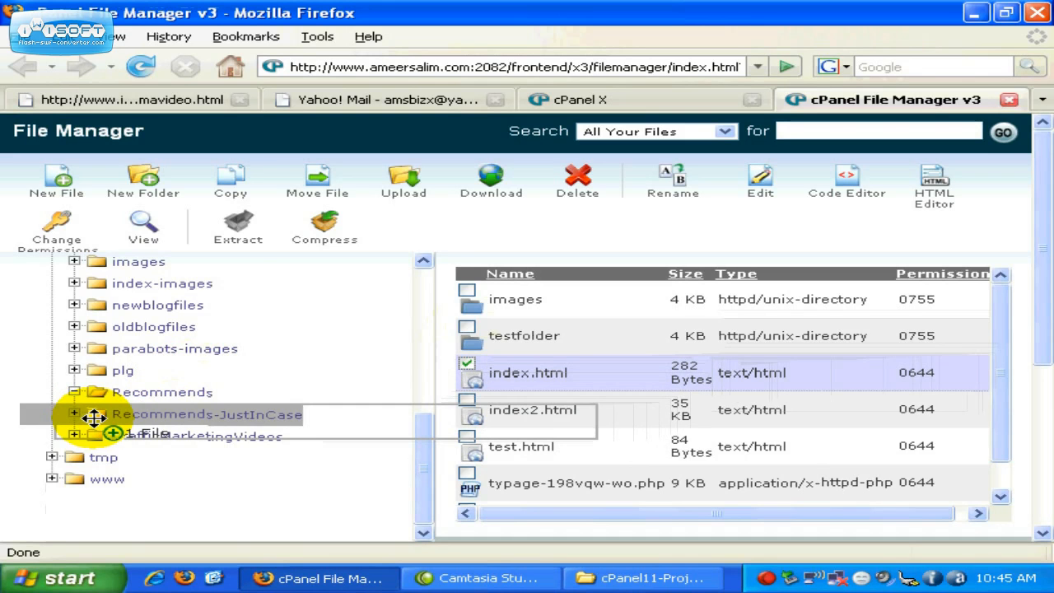
drag(94, 417, 99, 422)
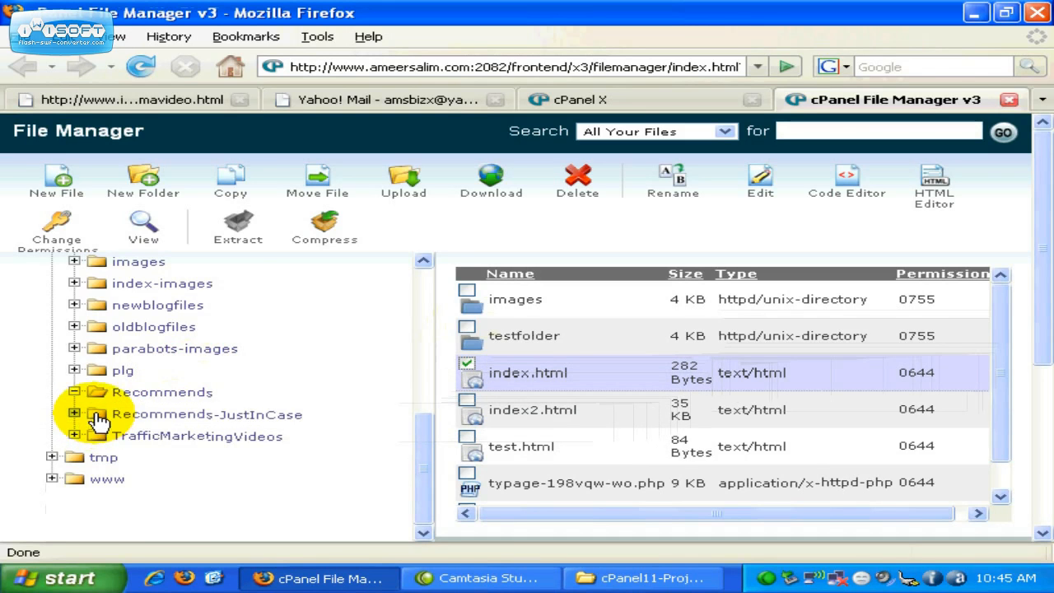
- Open the Recommends-JustInCase folder and delete the index.html file at the end of its list
click(183, 415)
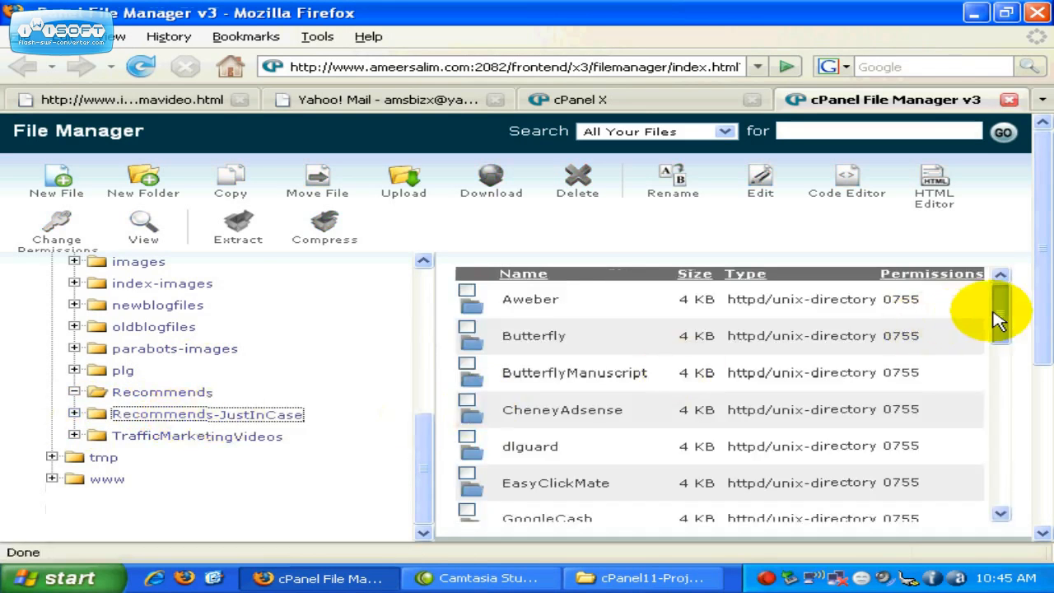
drag(993, 317, 1003, 493)
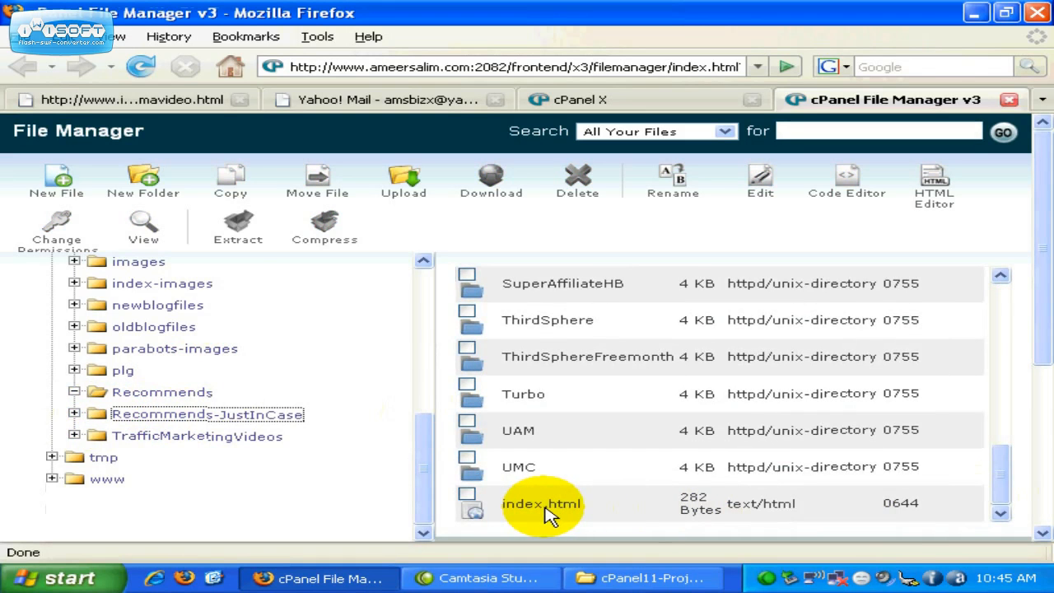
click(469, 497)
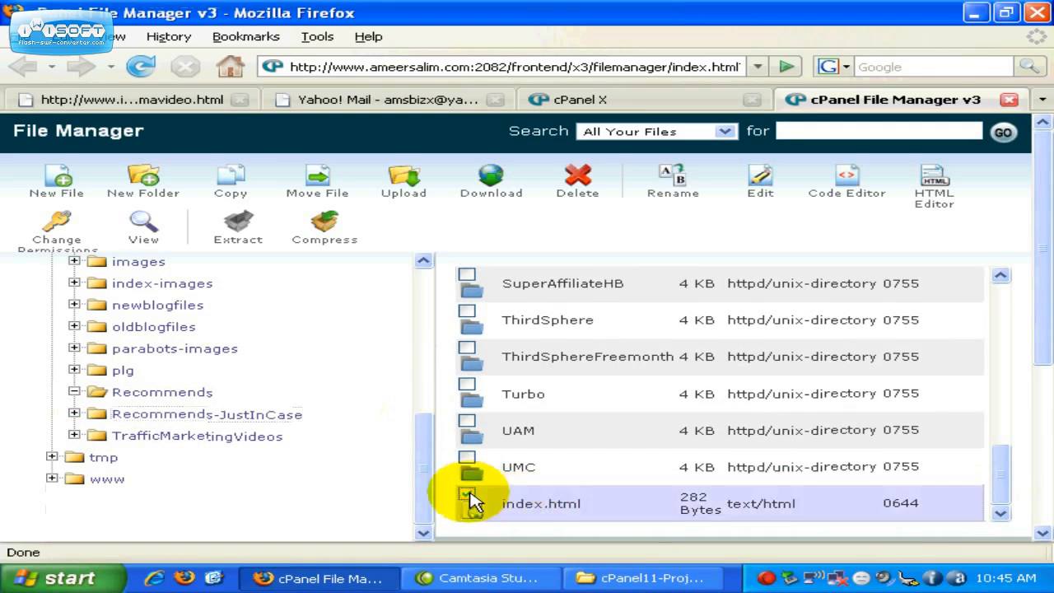
click(579, 196)
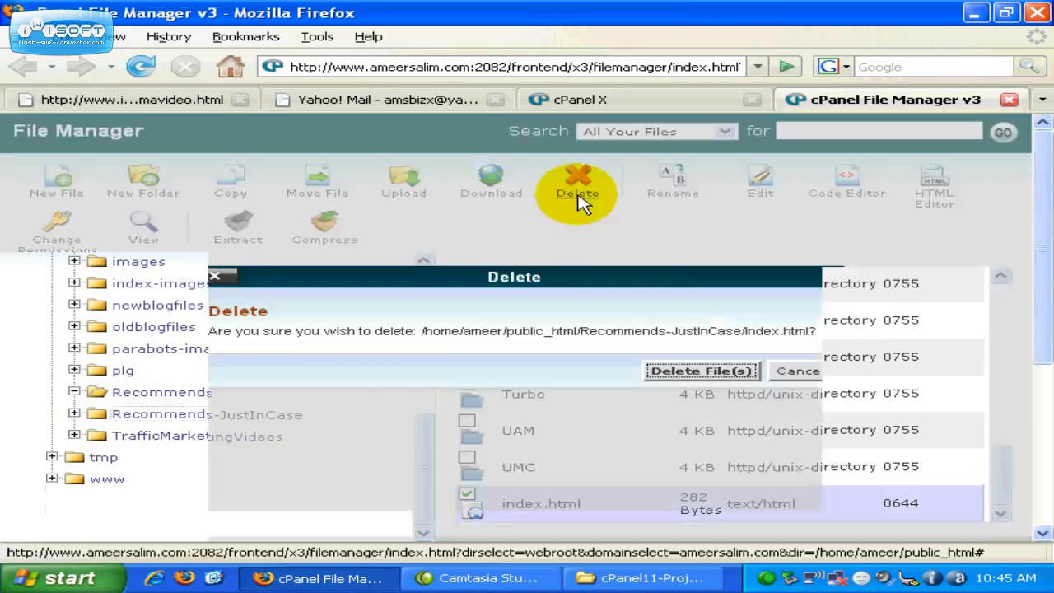
click(674, 372)
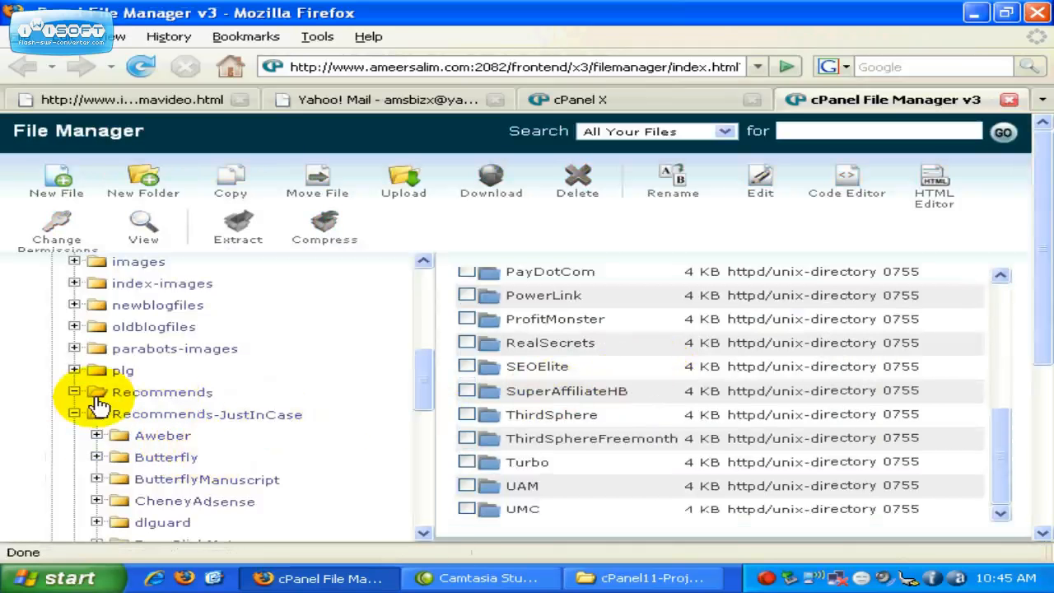
- Return to the TrafficMarketingVideos folder and move test.html from it into the Recommends-JustInCase folder
click(75, 414)
click(136, 443)
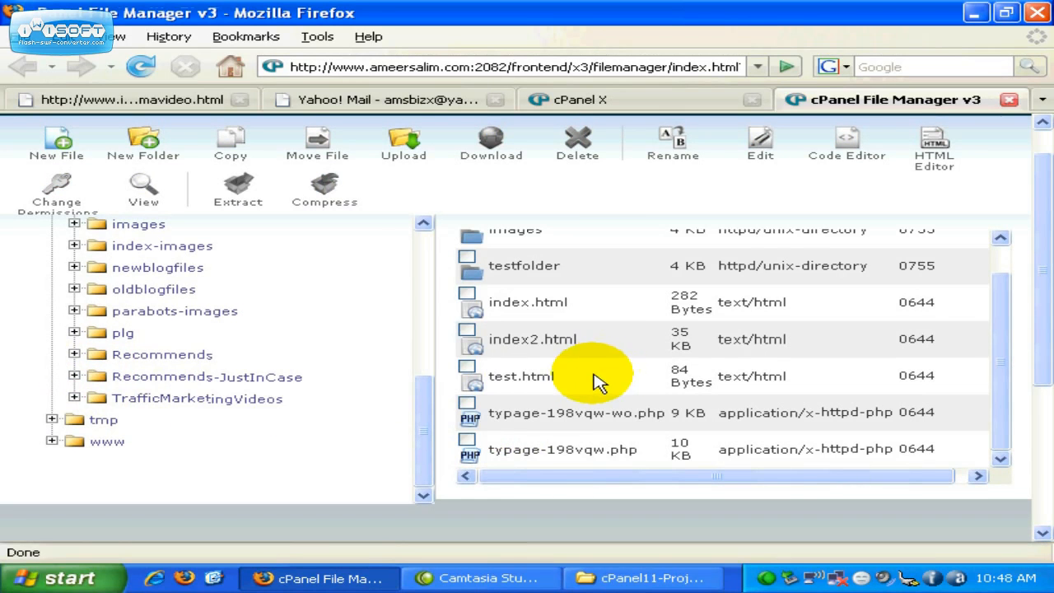
click(467, 369)
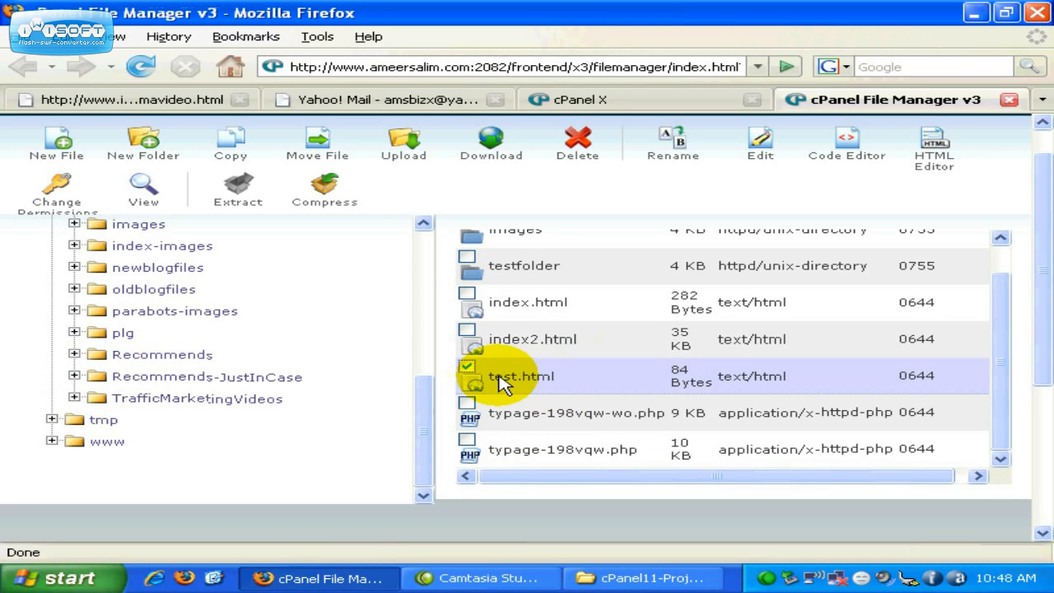
drag(498, 377, 98, 378)
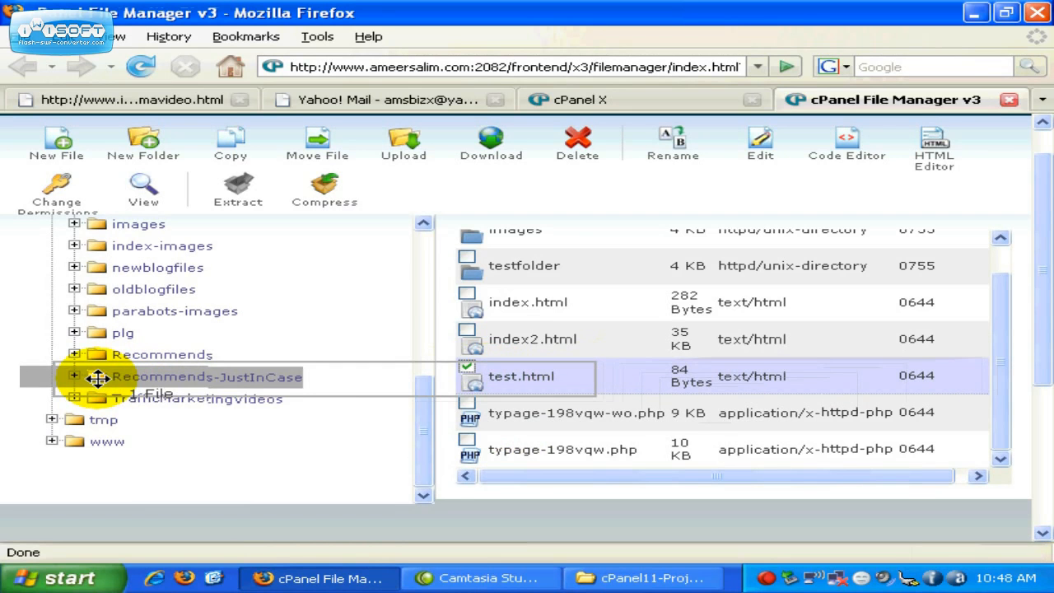
drag(98, 378, 100, 383)
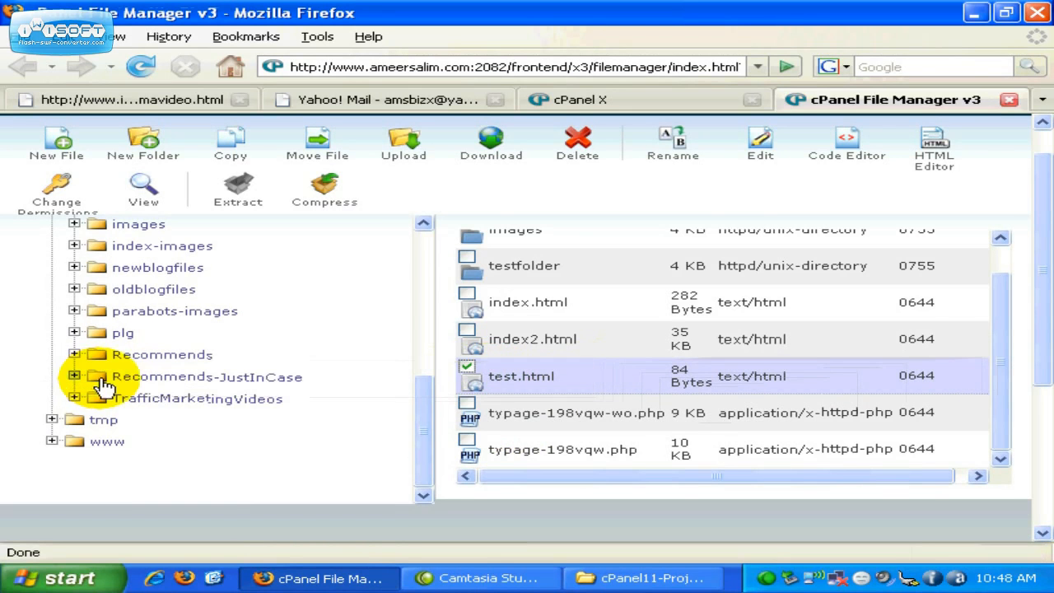
- Check the TrafficMarketingVideos file list and the end of the Recommends-JustInCase list for test.html
click(94, 398)
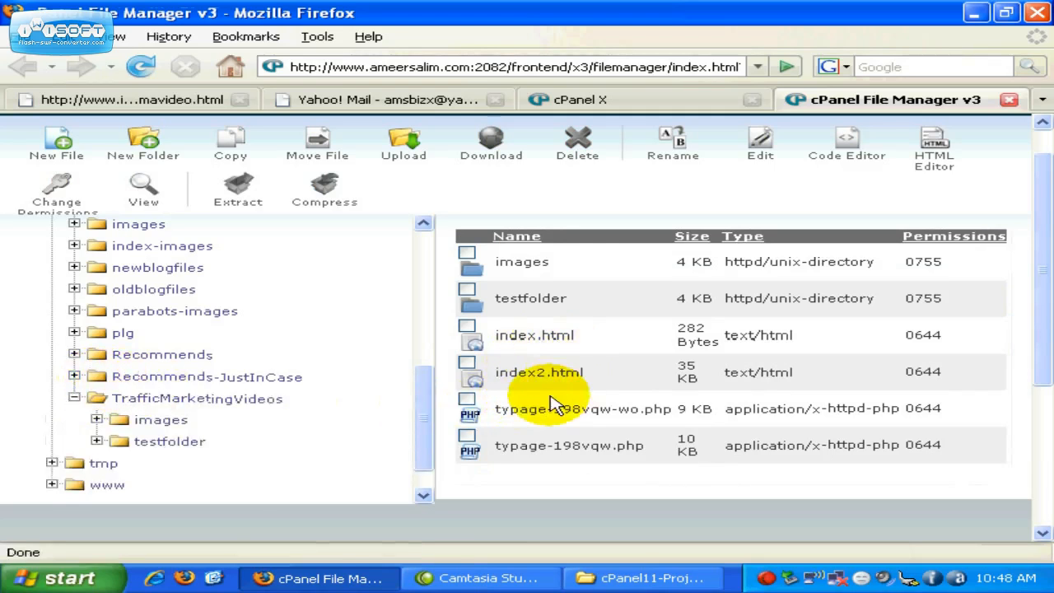
click(168, 384)
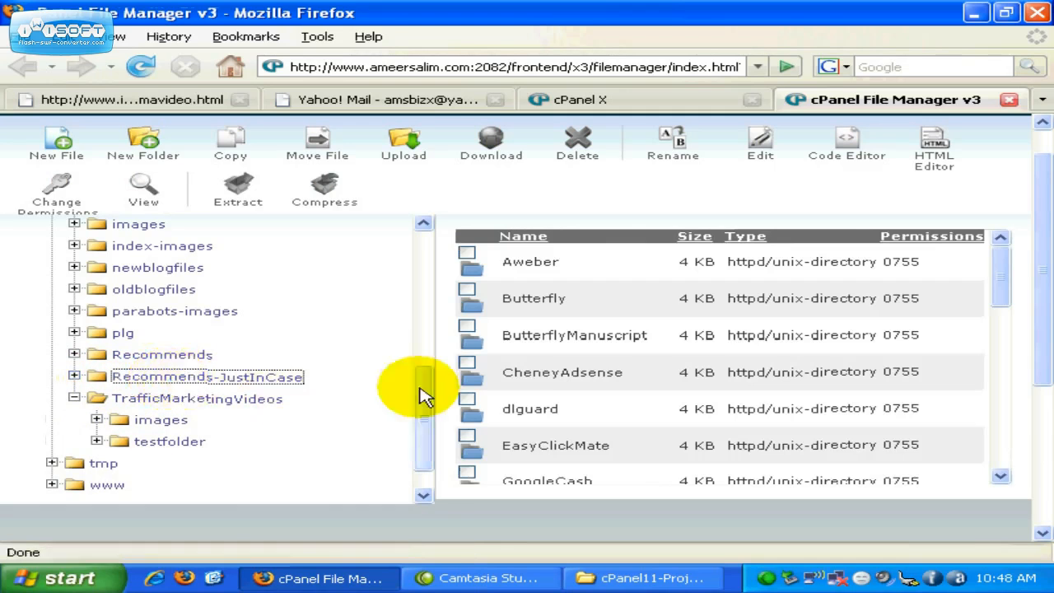
drag(1000, 283, 983, 440)
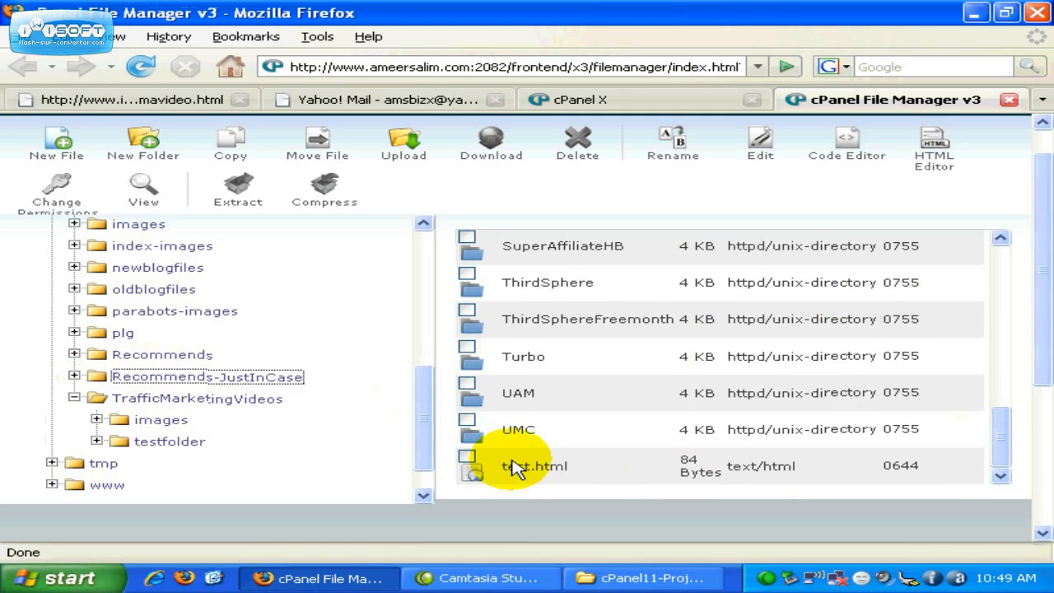
click(467, 457)
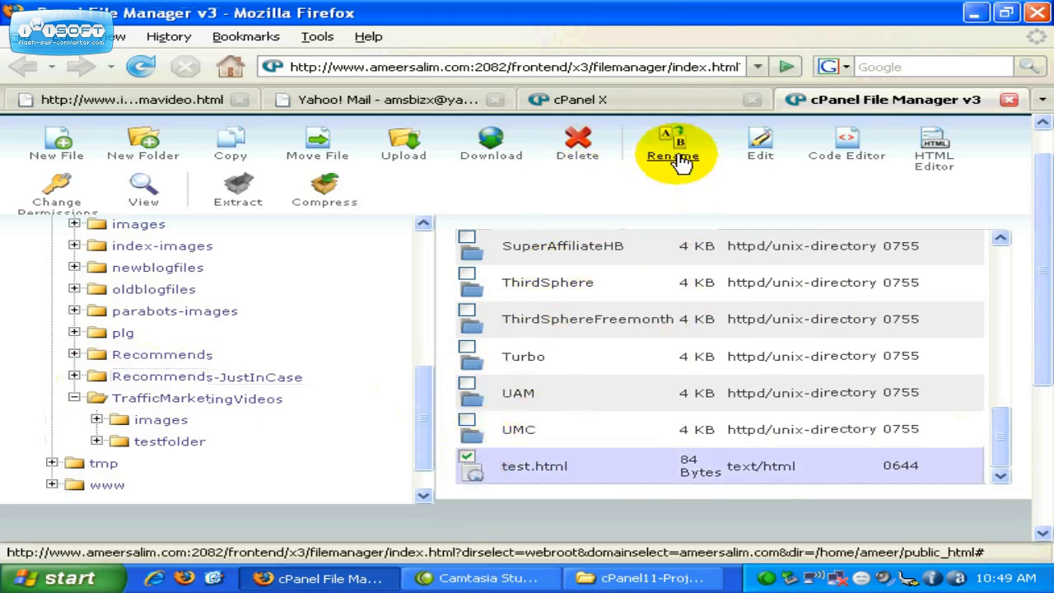
click(468, 459)
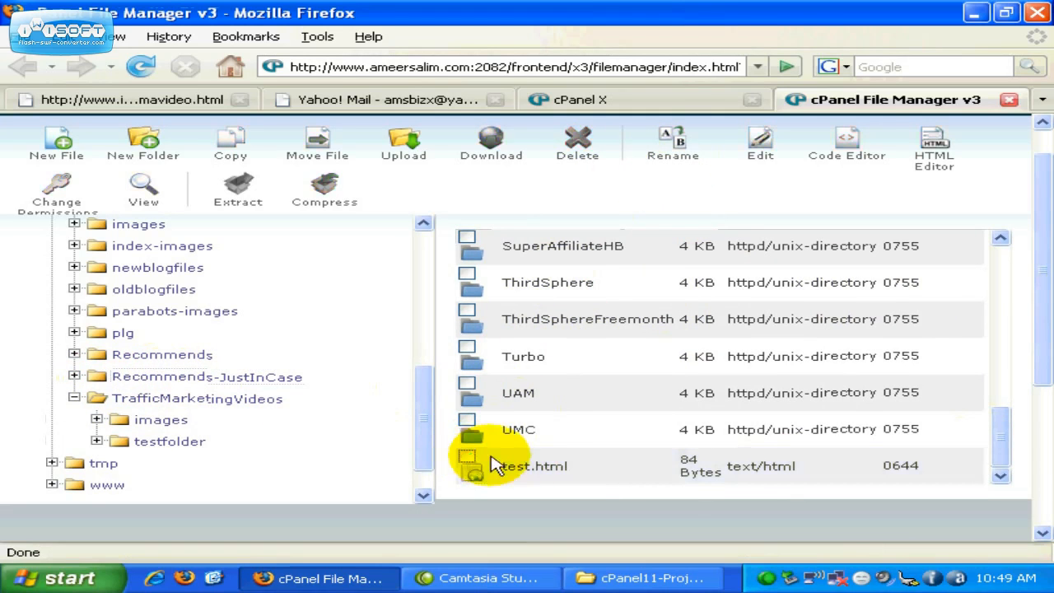
double_click(576, 471)
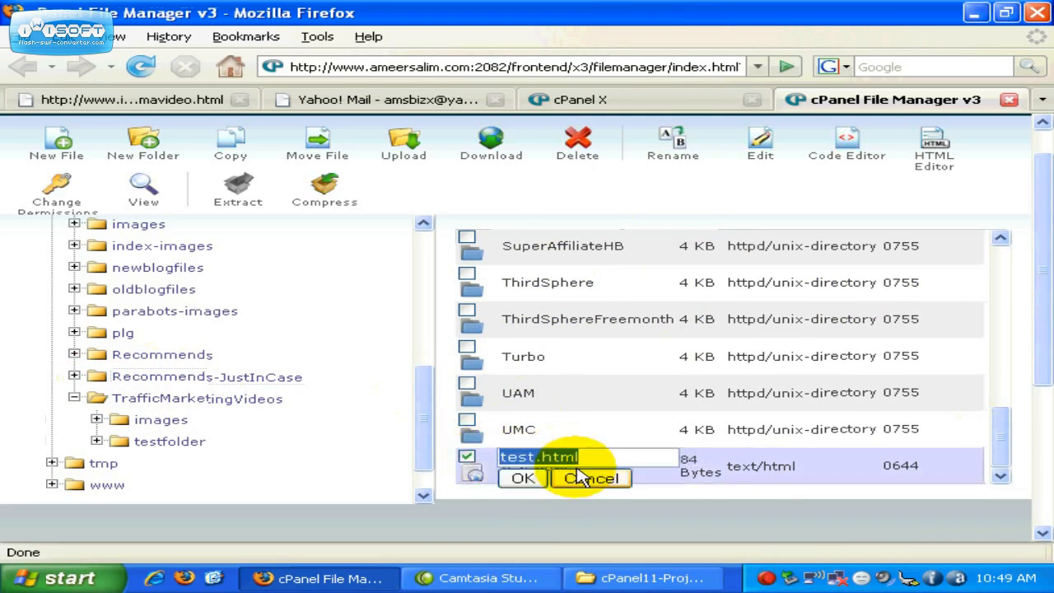
click(576, 458)
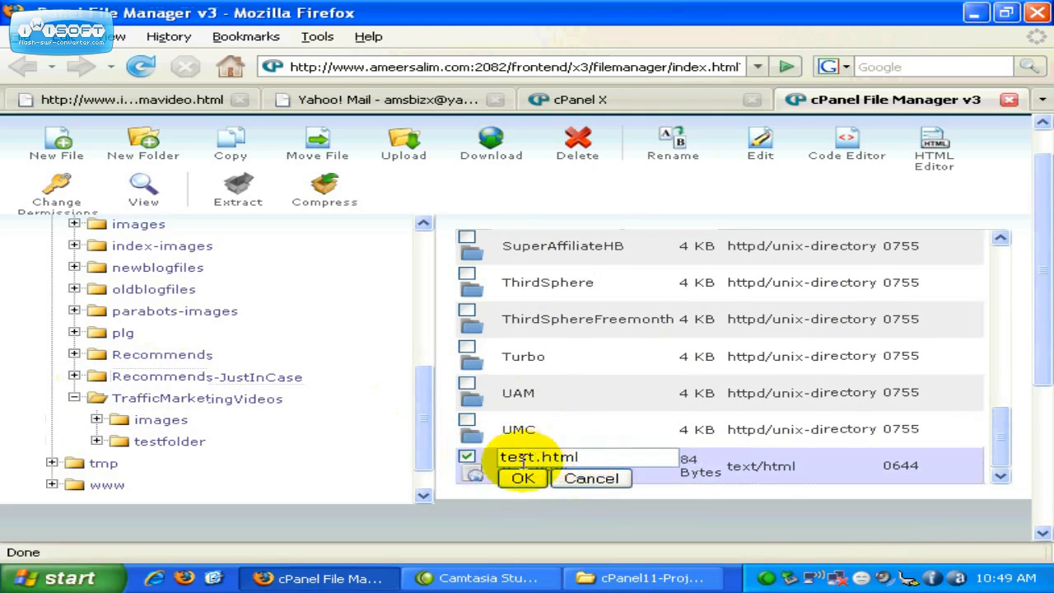
click(592, 481)
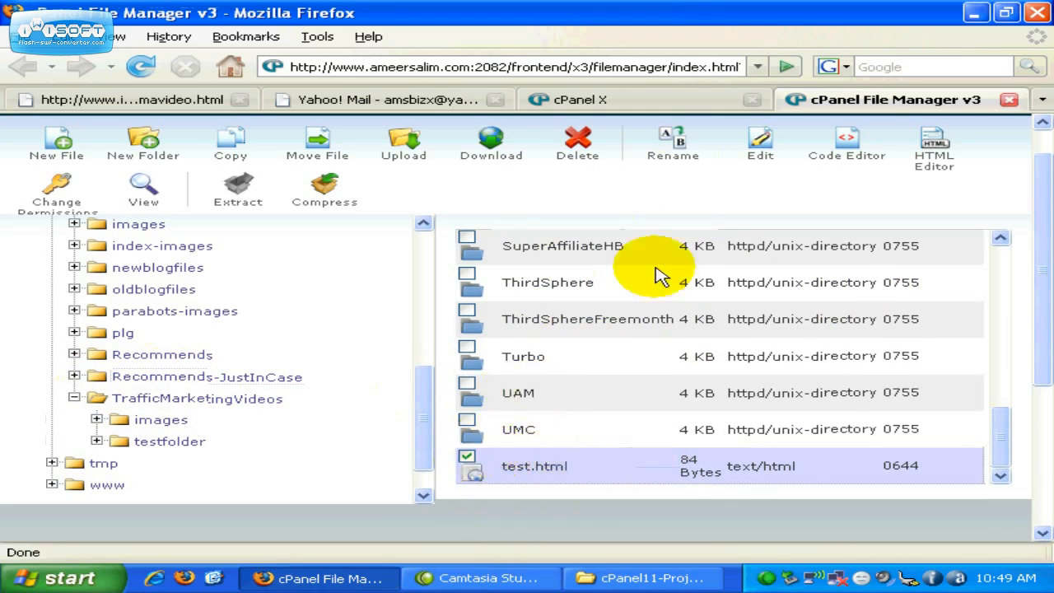
- Open test.html from Recommends-JustInCase in the text editor, examine its HTML code, and close the editor without saving
click(759, 159)
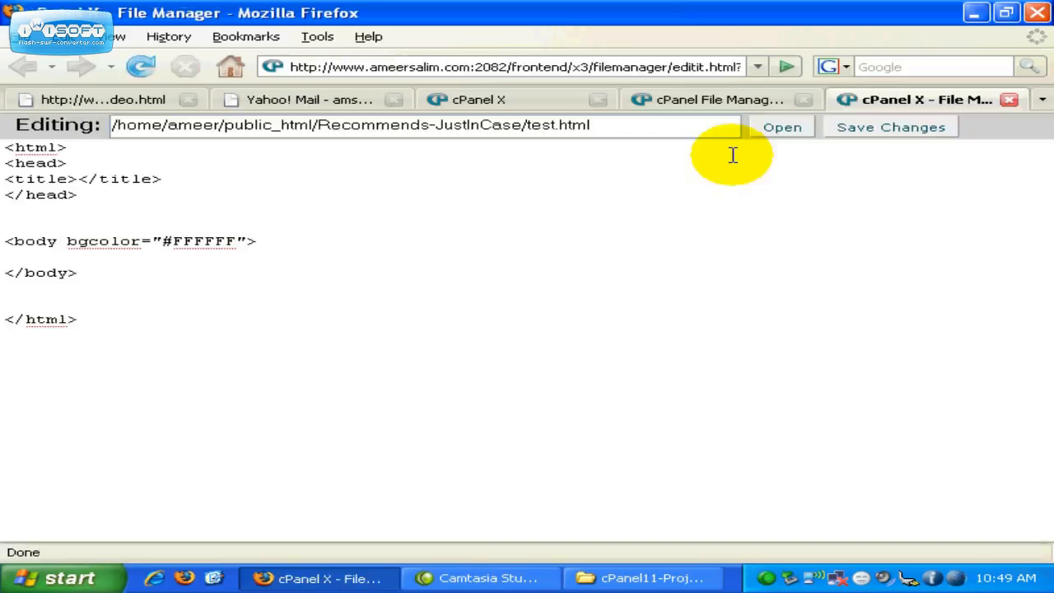
click(360, 240)
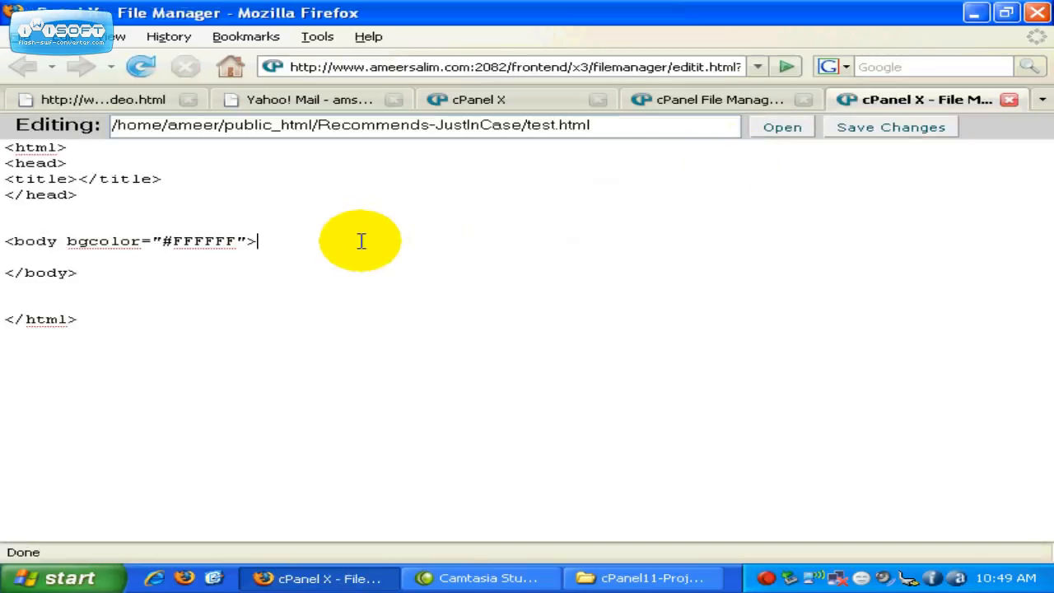
click(245, 273)
click(233, 317)
click(236, 285)
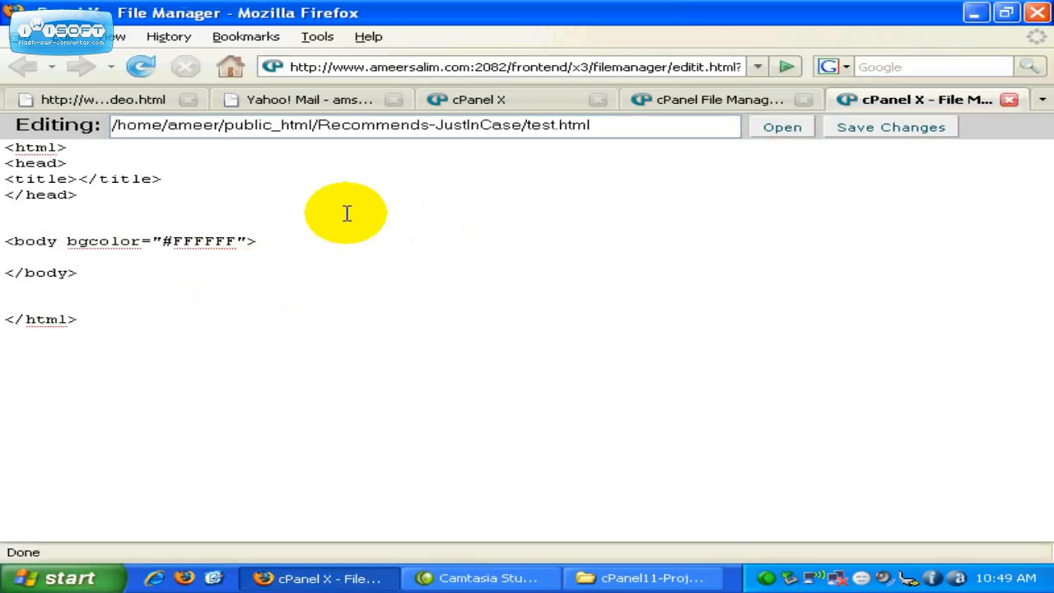
click(247, 182)
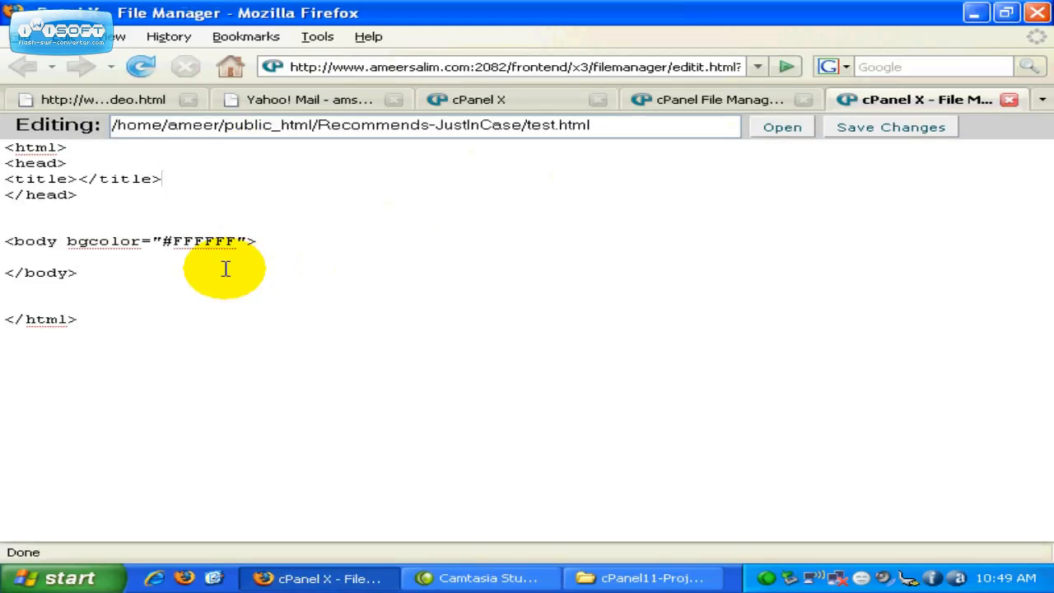
click(1009, 99)
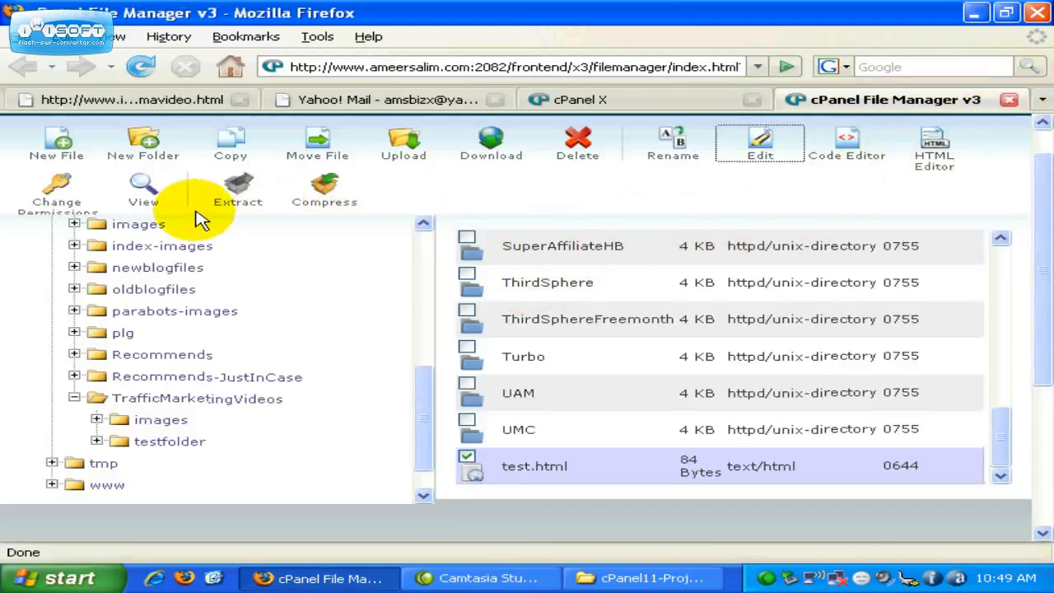
- Try out 755 permissions for test.html by enabling execute for user, group and world, and cancel without applying them
click(69, 217)
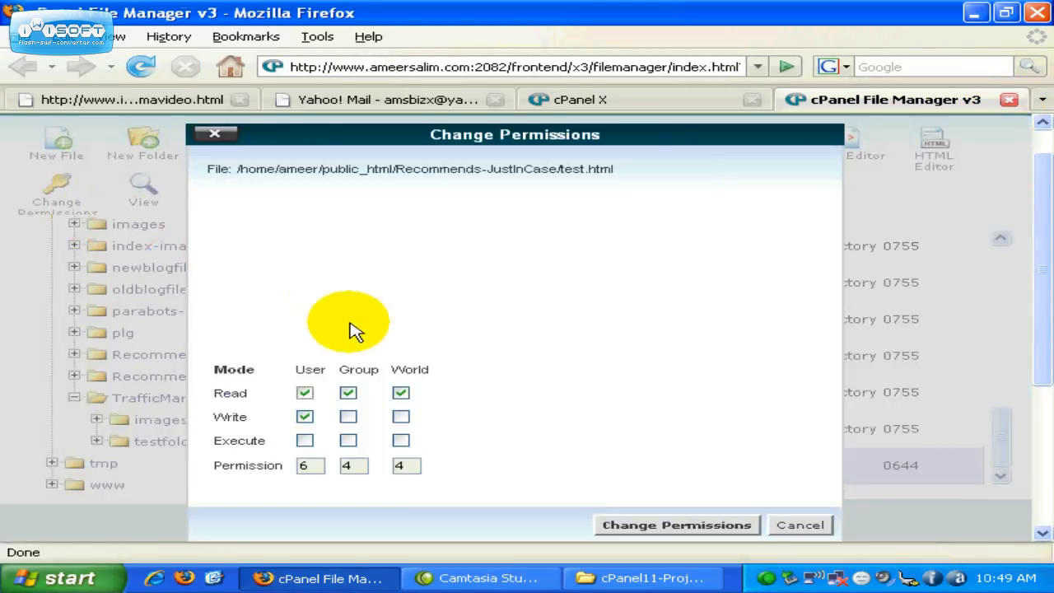
double_click(311, 467)
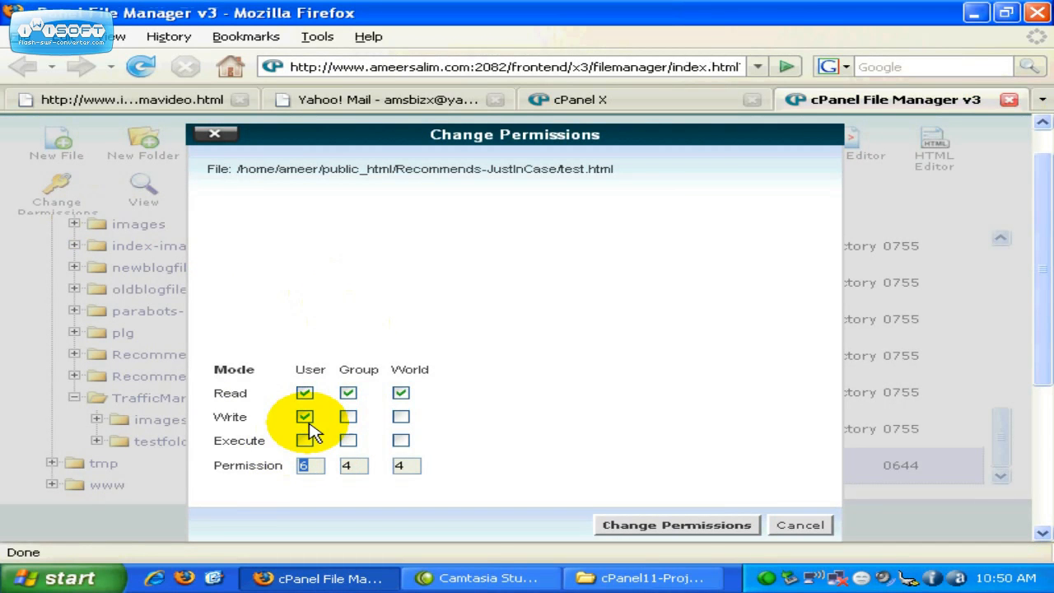
click(302, 466)
double_click(347, 466)
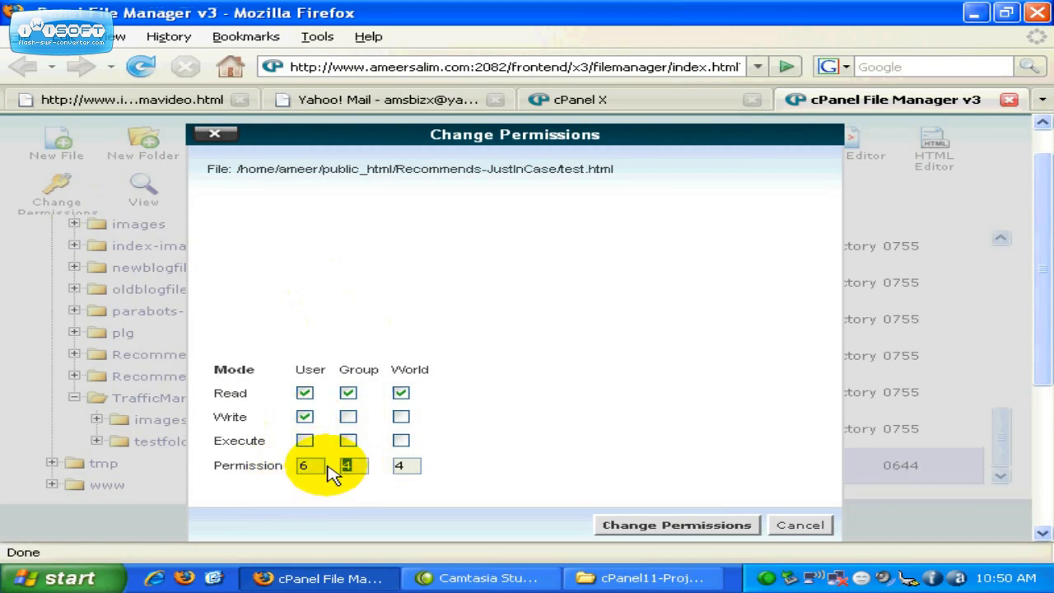
click(309, 442)
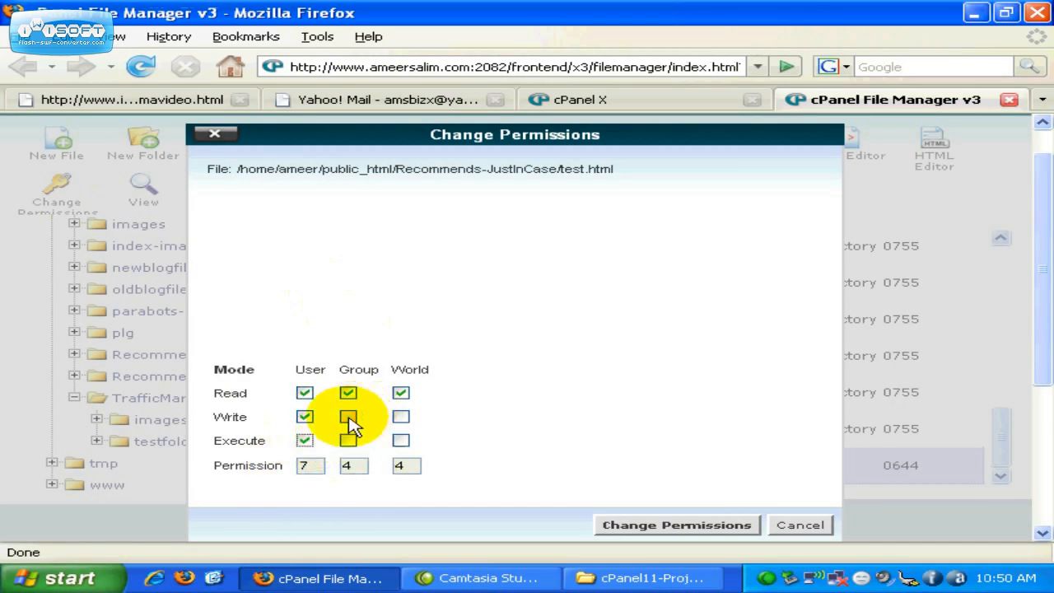
click(349, 440)
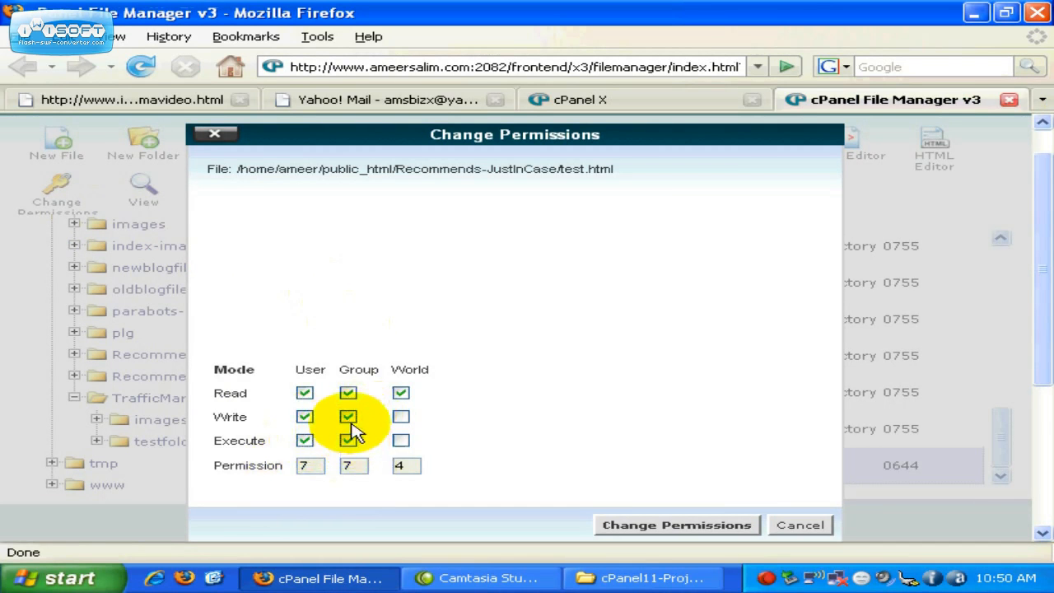
click(348, 417)
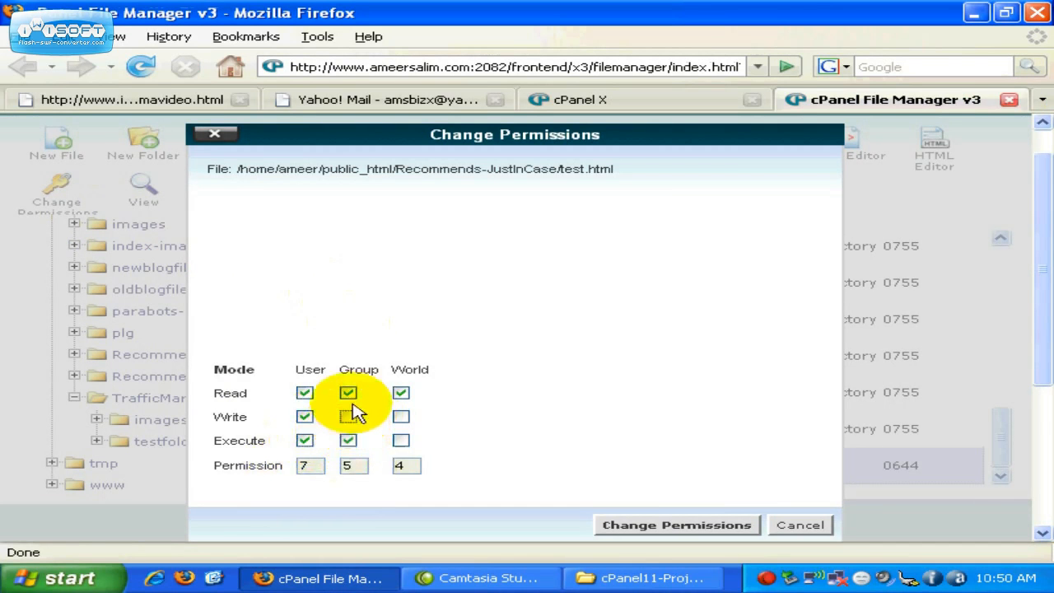
click(401, 442)
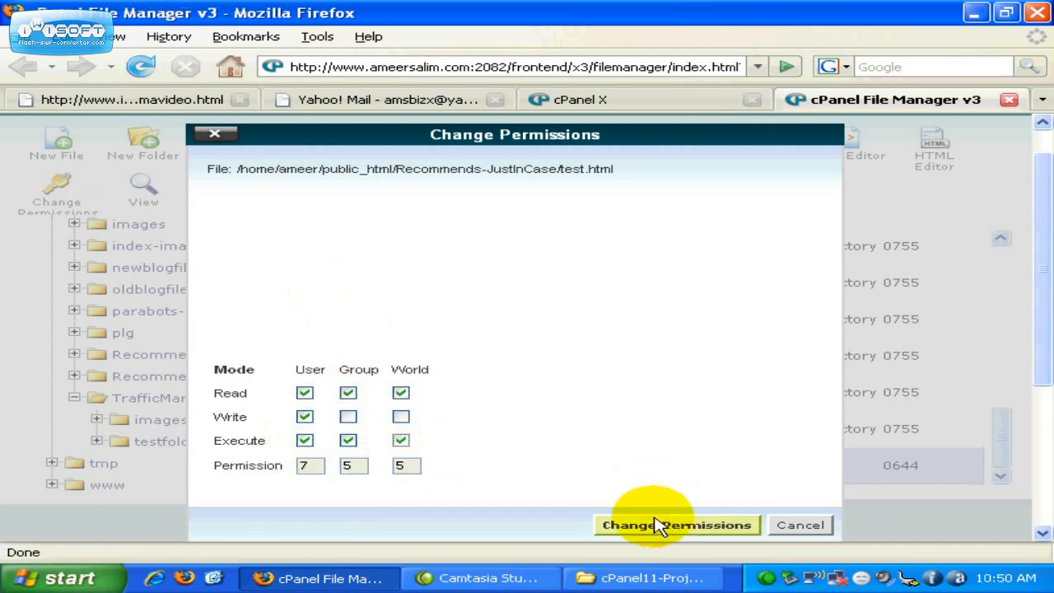
click(809, 526)
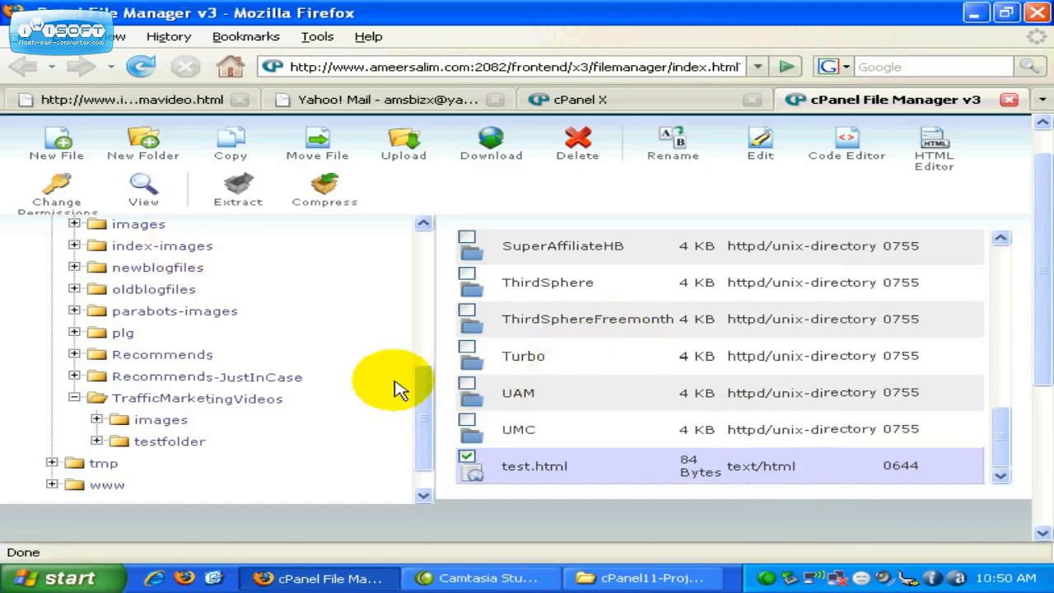
- View the contents of test.html, close the view, and examine the file's compression options without creating an archive
click(144, 206)
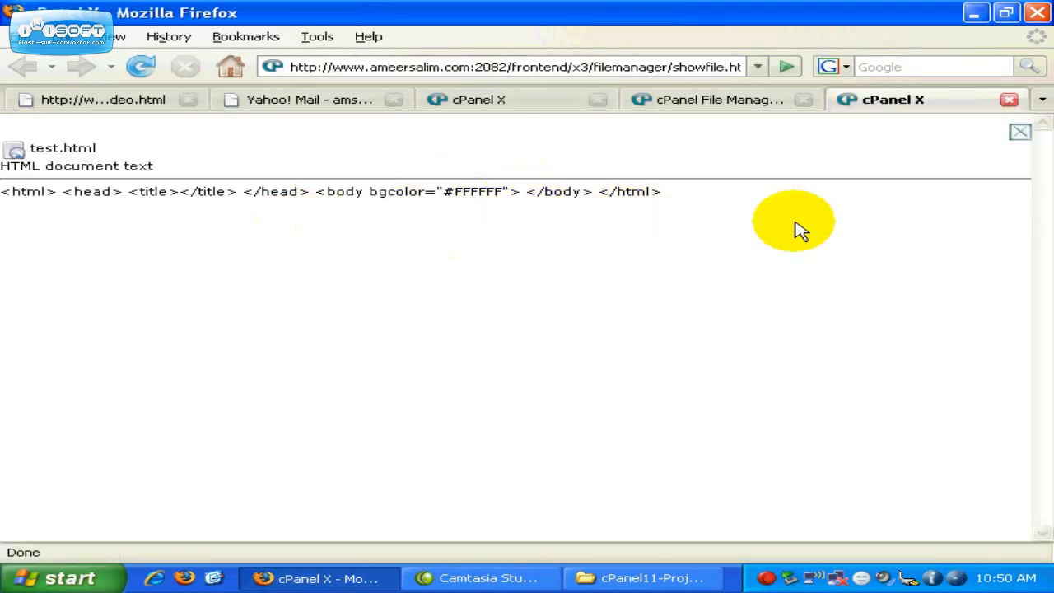
click(1009, 100)
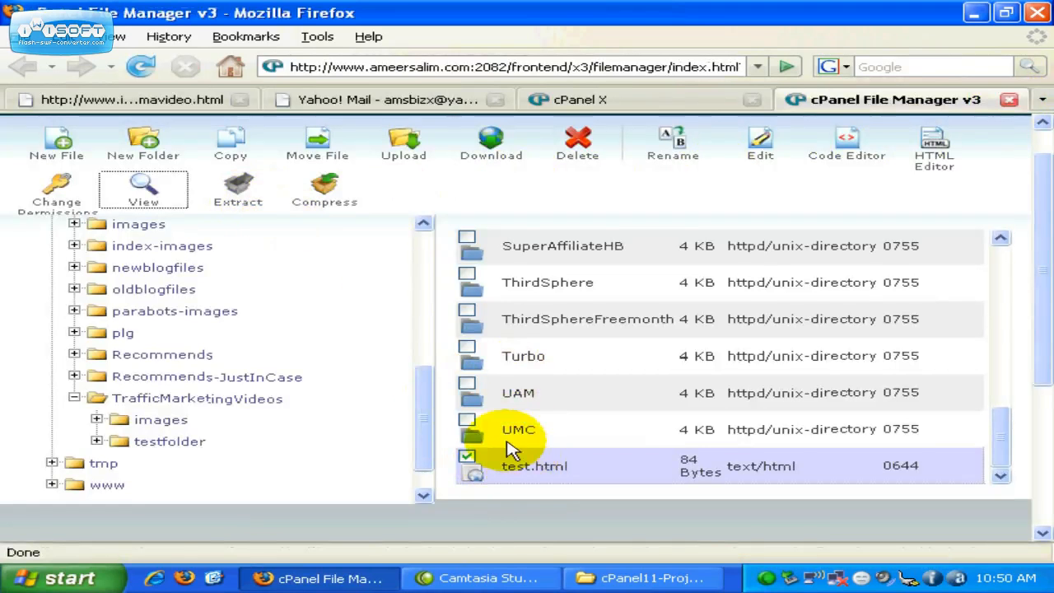
click(334, 208)
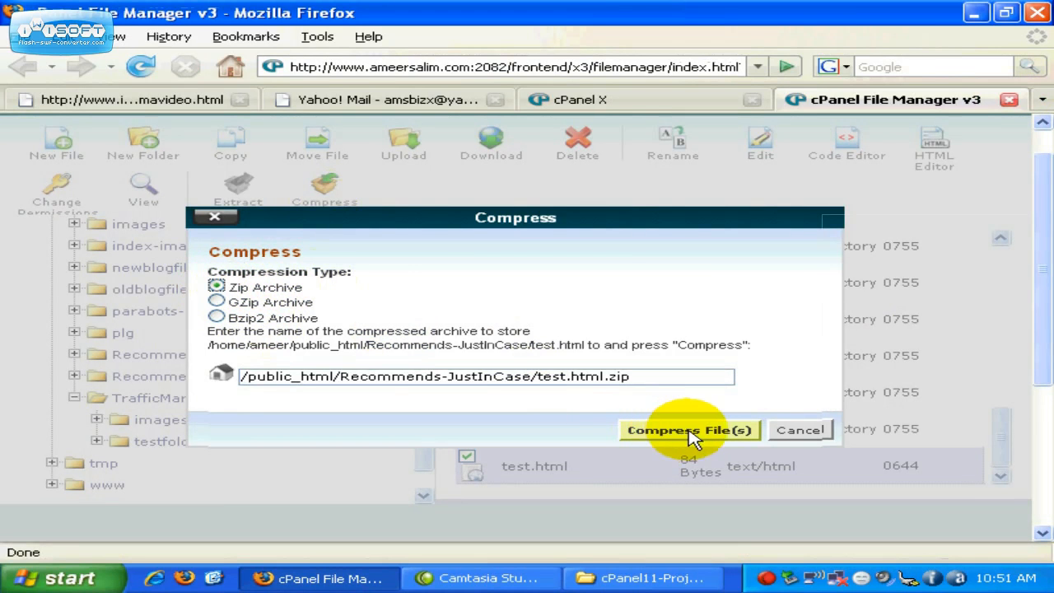
click(800, 431)
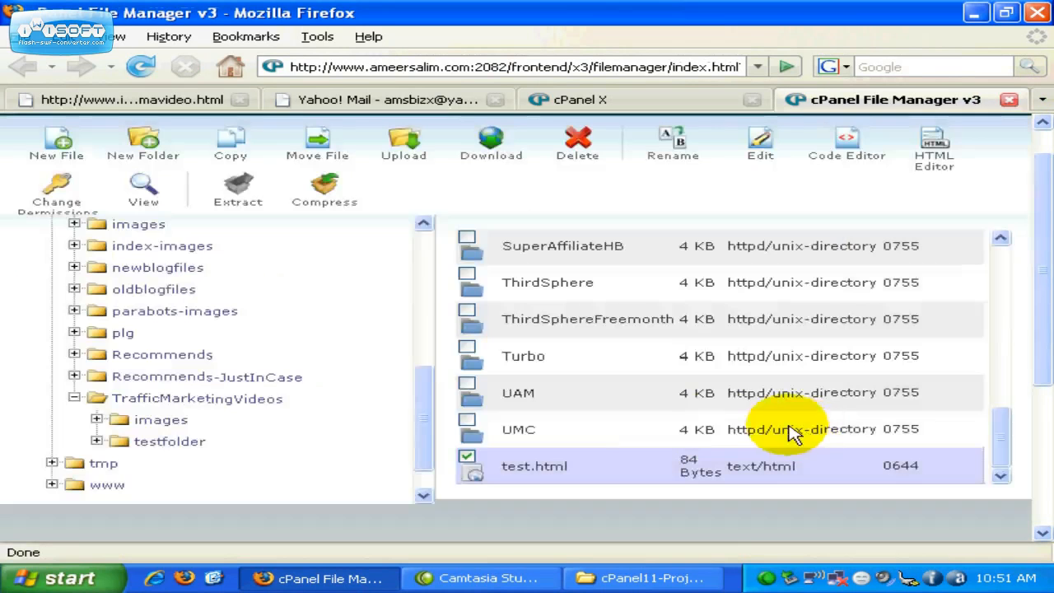